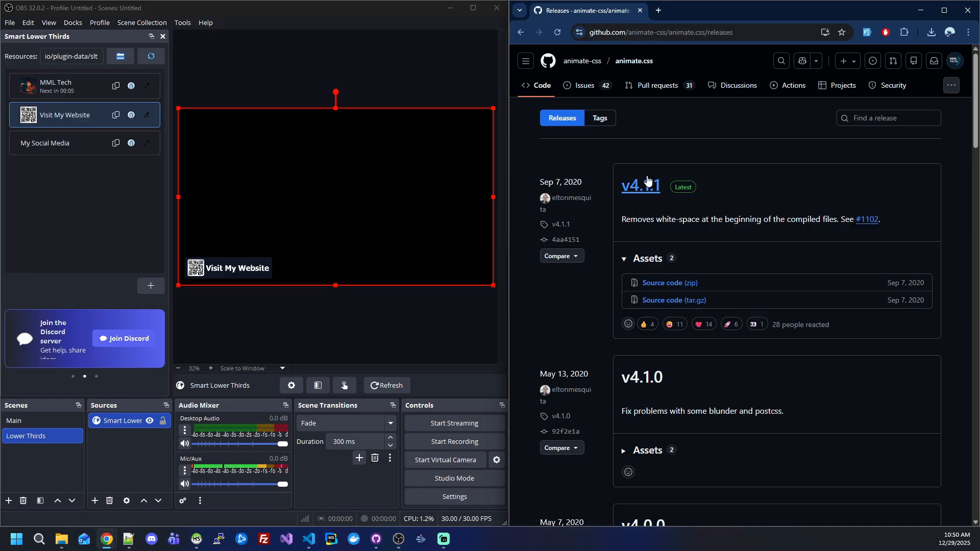
# - Download the animate.css v4.1.1 source code as animate.css-4.1.1.zip to the Desktop and open the downloaded archive
pyautogui.click(679, 290)
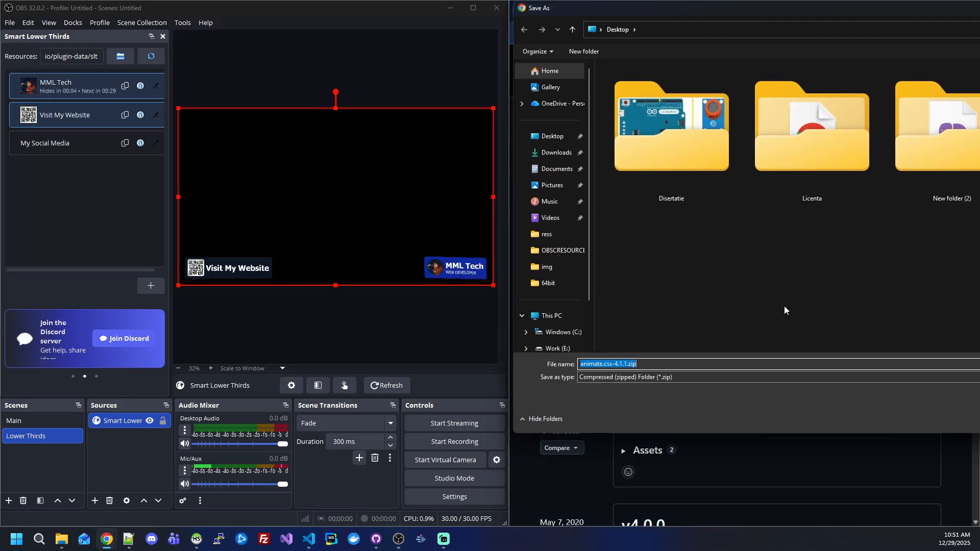
pyautogui.press('Return')
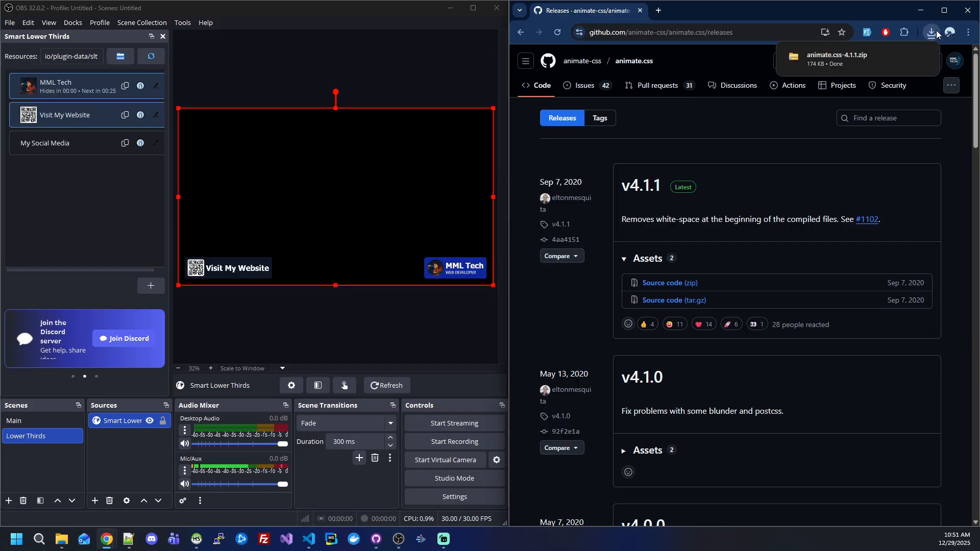
pyautogui.click(867, 61)
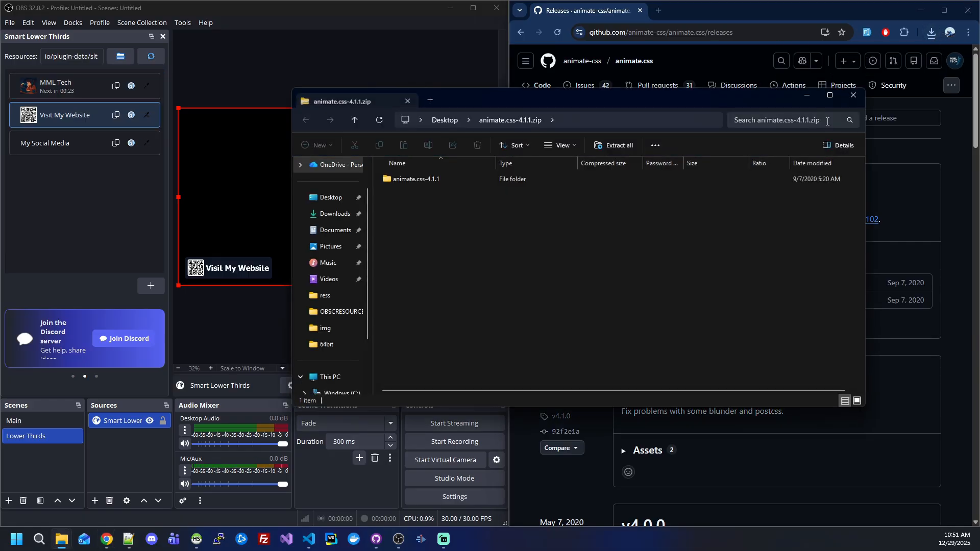
# - Open the animate.css-4.1.1 folder inside the archive, select animate.min.css, and resize and place the window over the browser
pyautogui.moveTo(628, 99); pyautogui.dragTo(791, 98)
pyautogui.doubleClick(565, 179)
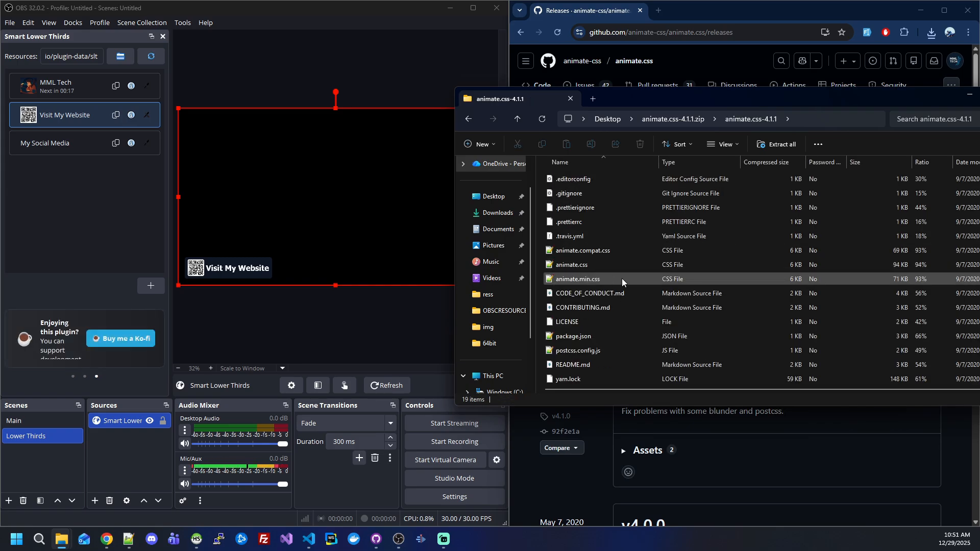
pyautogui.click(595, 280)
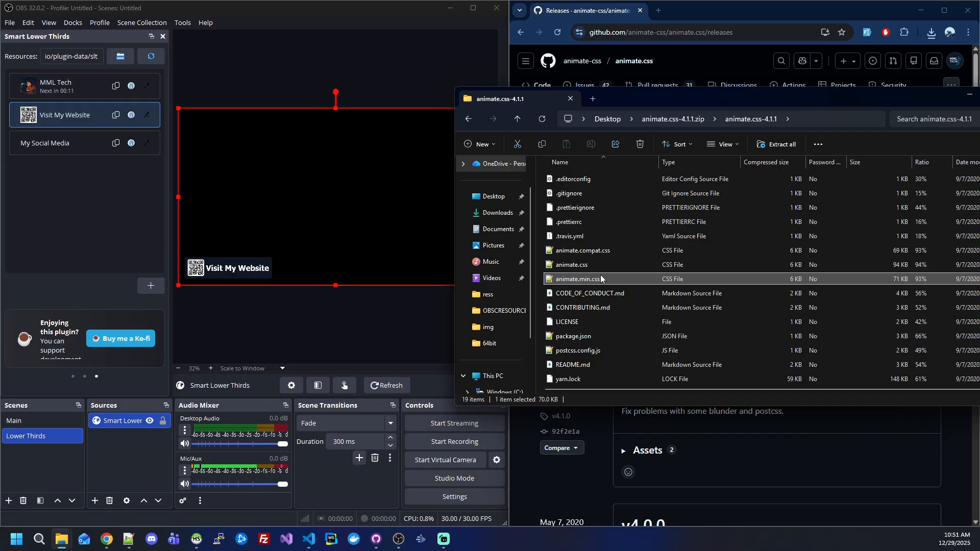
pyautogui.moveTo(795, 103); pyautogui.dragTo(769, 100)
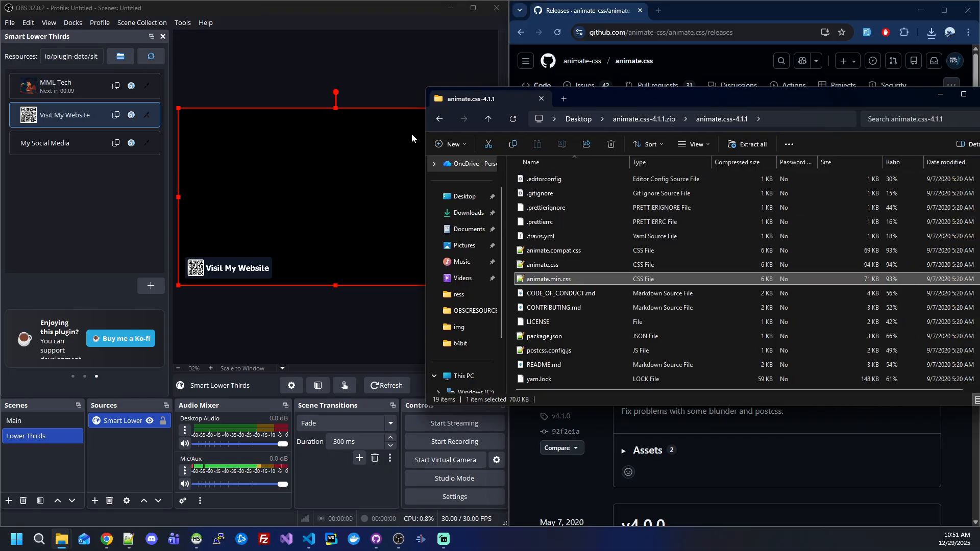
pyautogui.moveTo(426, 140); pyautogui.dragTo(597, 122)
pyautogui.moveTo(786, 93); pyautogui.dragTo(738, 140)
# - Copy the Smart Lower Thirds resources path and open E:\obs-studio\plugin-data\slt in File Explorer
pyautogui.moveTo(47, 57); pyautogui.dragTo(92, 60)
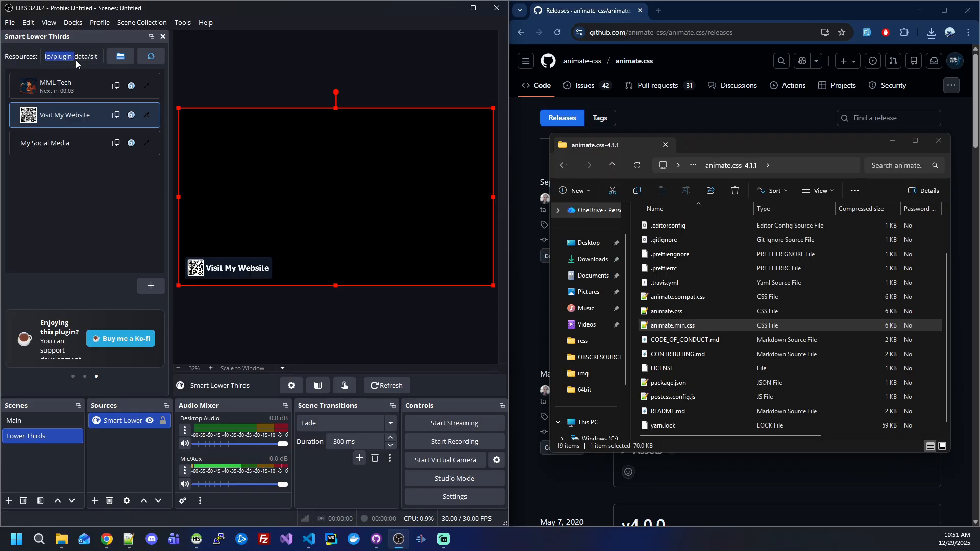
pyautogui.tripleClick(78, 59)
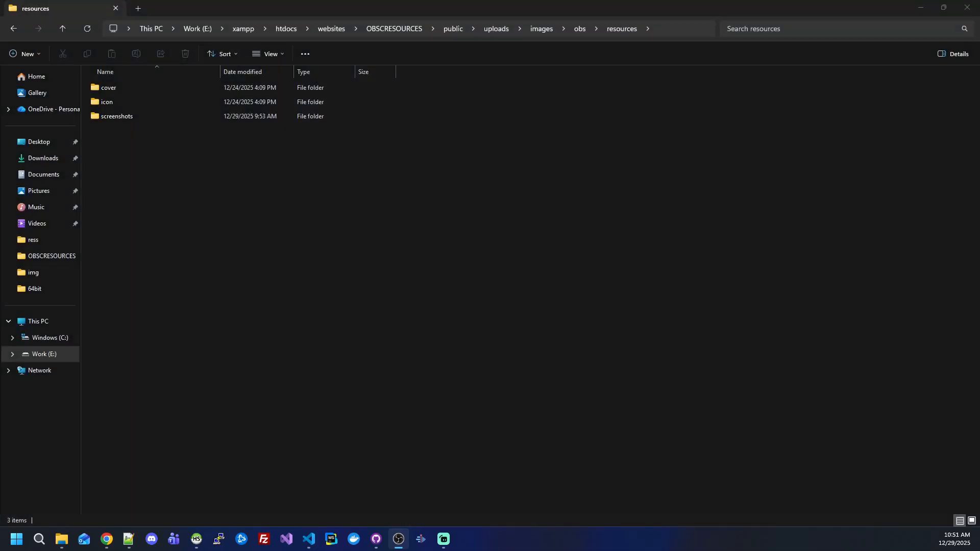
pyautogui.click(507, 60)
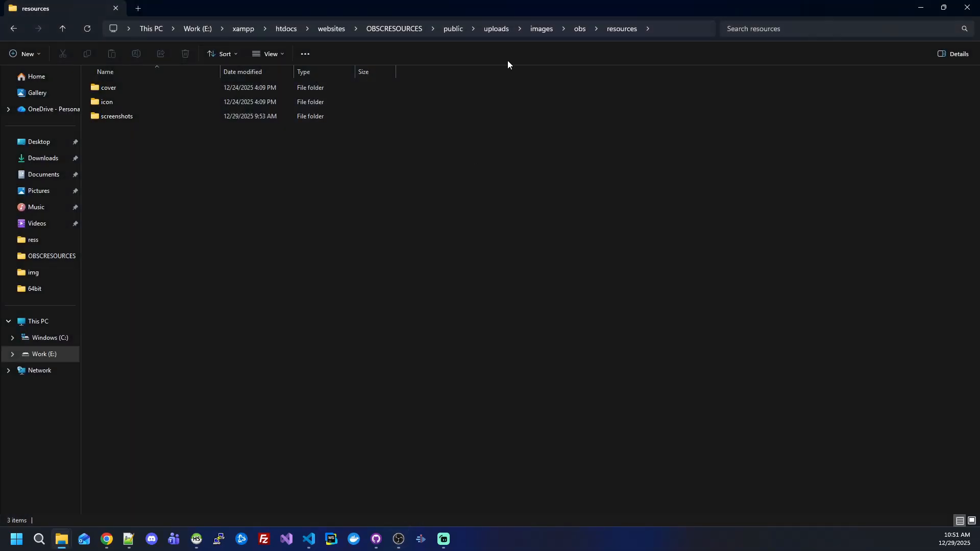
pyautogui.click(688, 30)
pyautogui.write('E:\\obs-studio\\plugin-data\\slt')
pyautogui.press('Return')
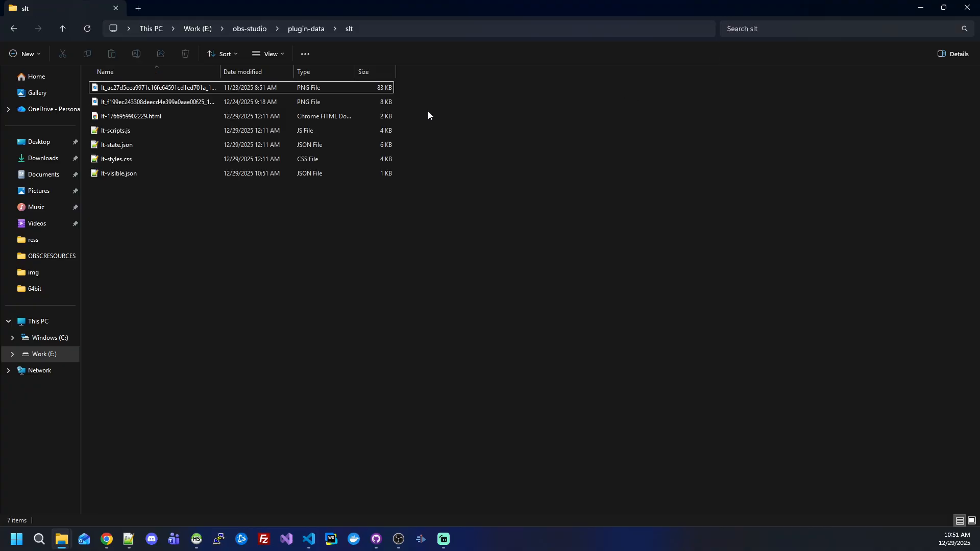
# - Arrange the slt and archive windows side by side and copy animate.min.css from the archive into the slt folder
pyautogui.moveTo(500, 19); pyautogui.dragTo(549, 93)
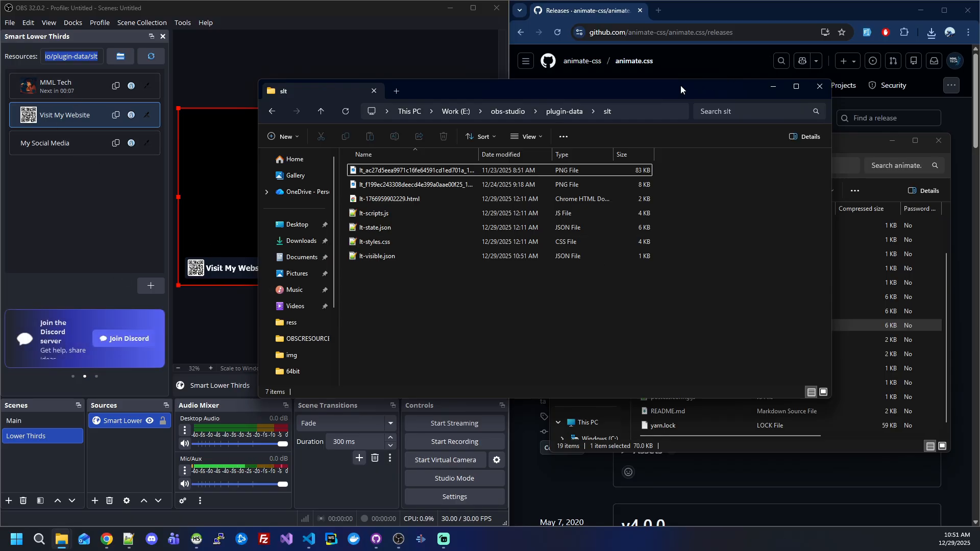
pyautogui.moveTo(681, 85); pyautogui.dragTo(489, 50)
pyautogui.click(688, 120)
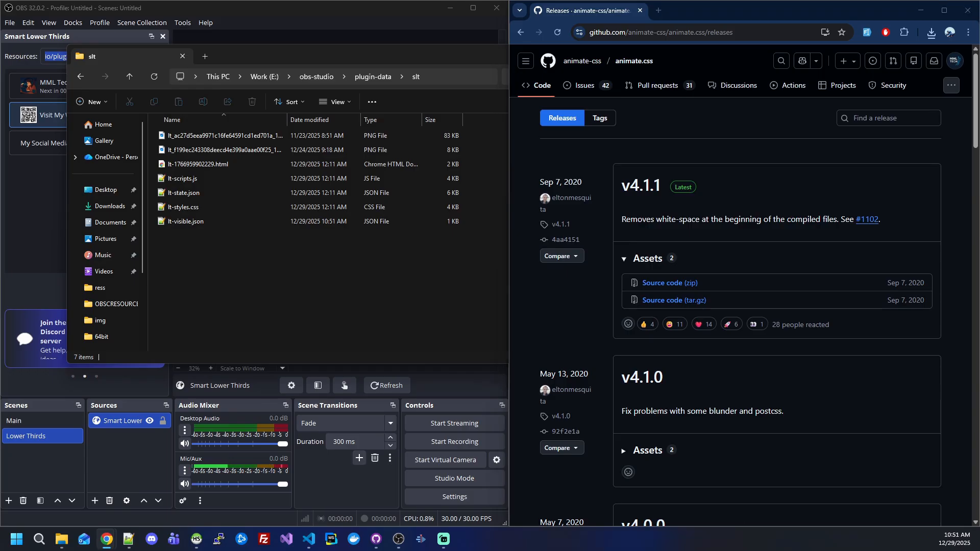
pyautogui.hotkey('alt', 'Tab')
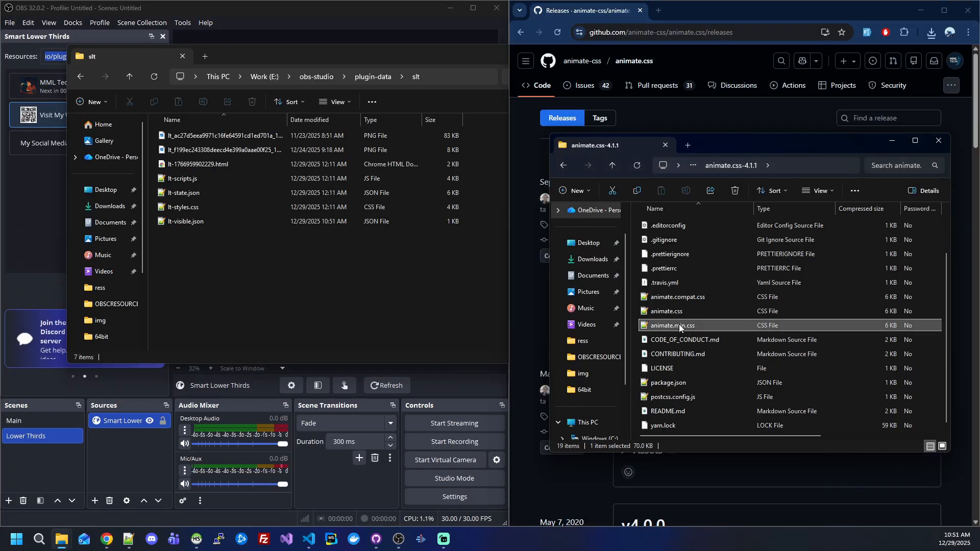
pyautogui.moveTo(679, 325); pyautogui.dragTo(235, 313)
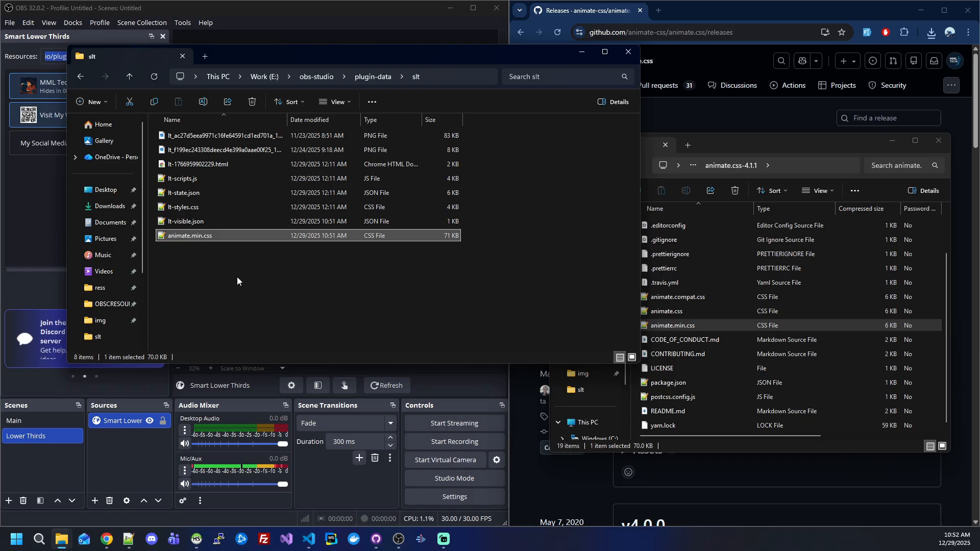
# - Open lt-1766959902229.html in Notepad++ and examine which animate.css stylesheet link it uses, then return to the slt folder
pyautogui.click(239, 165)
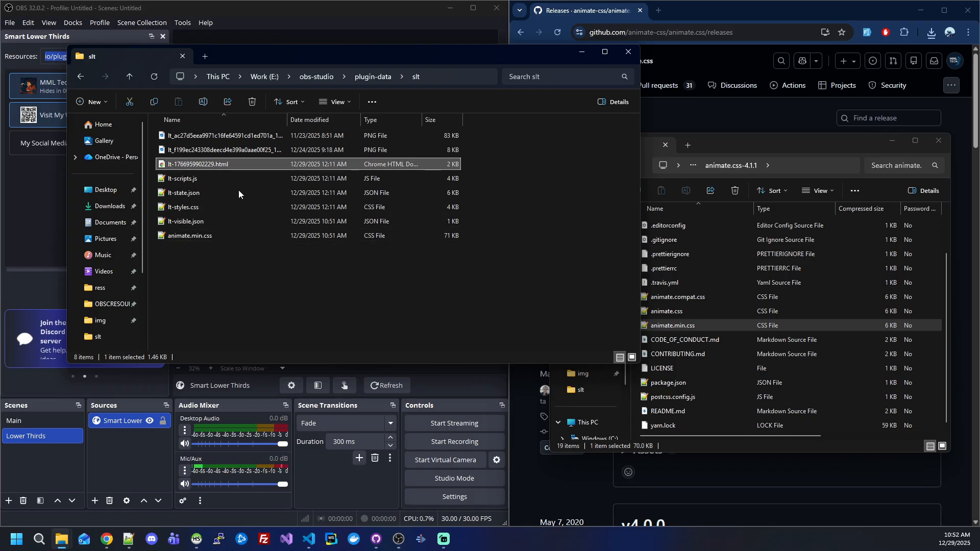
pyautogui.rightClick(183, 165)
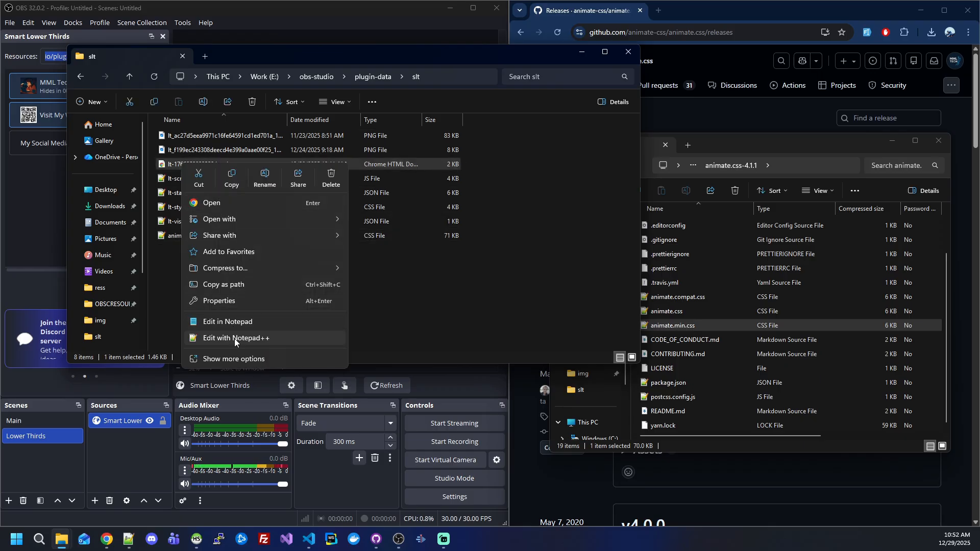
pyautogui.click(242, 338)
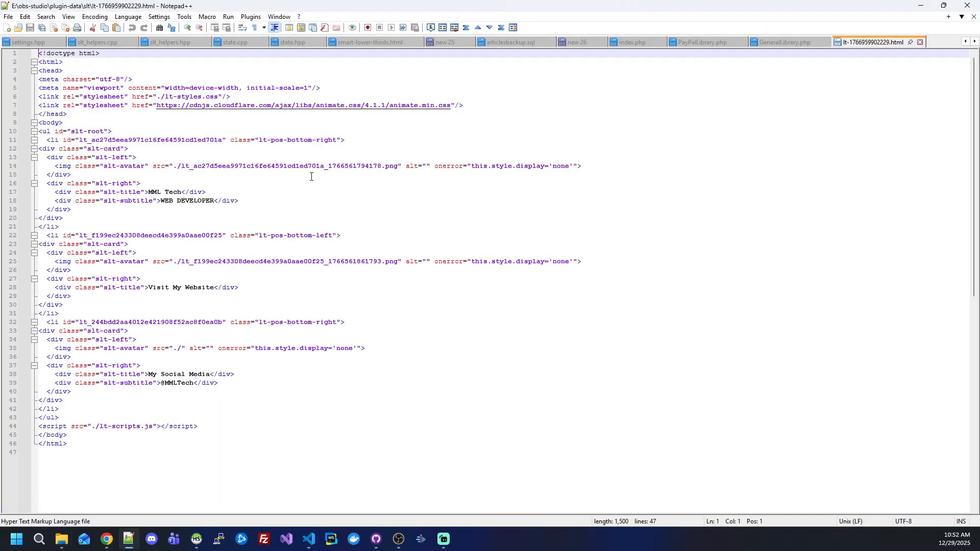
pyautogui.click(309, 209)
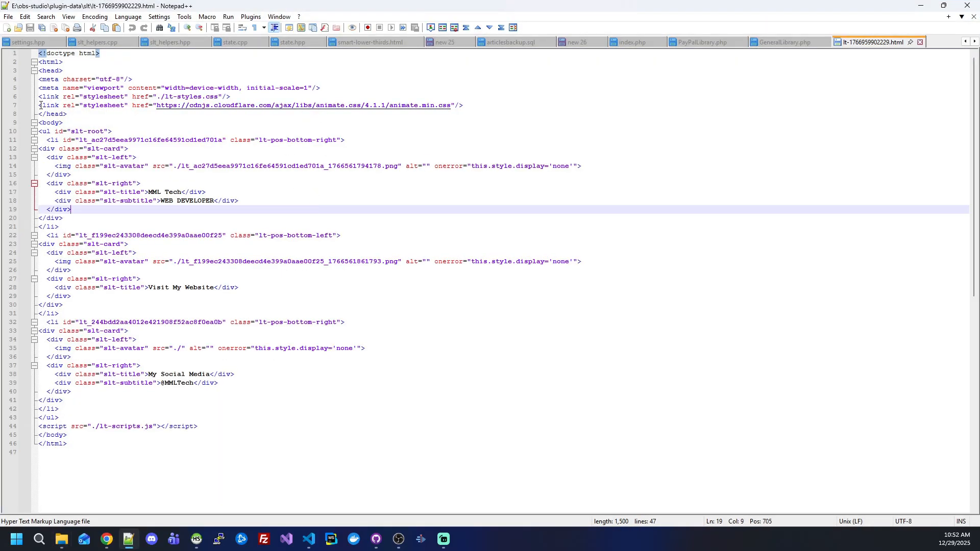
pyautogui.moveTo(41, 105); pyautogui.dragTo(498, 107)
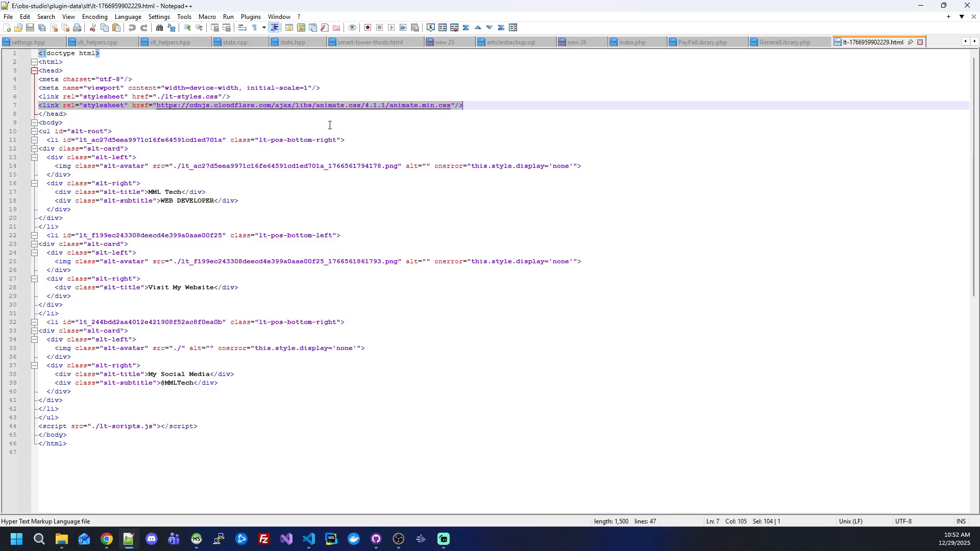
pyautogui.click(500, 102)
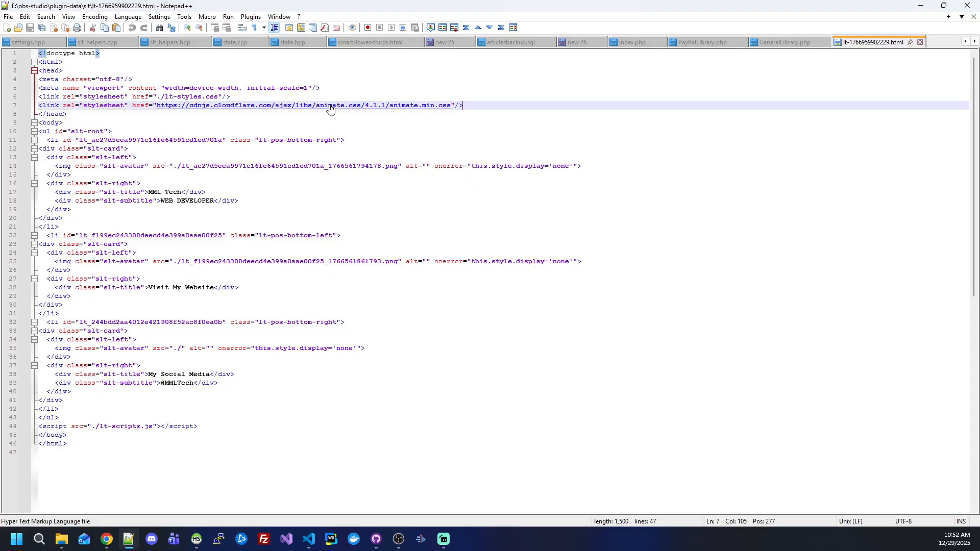
pyautogui.click(918, 9)
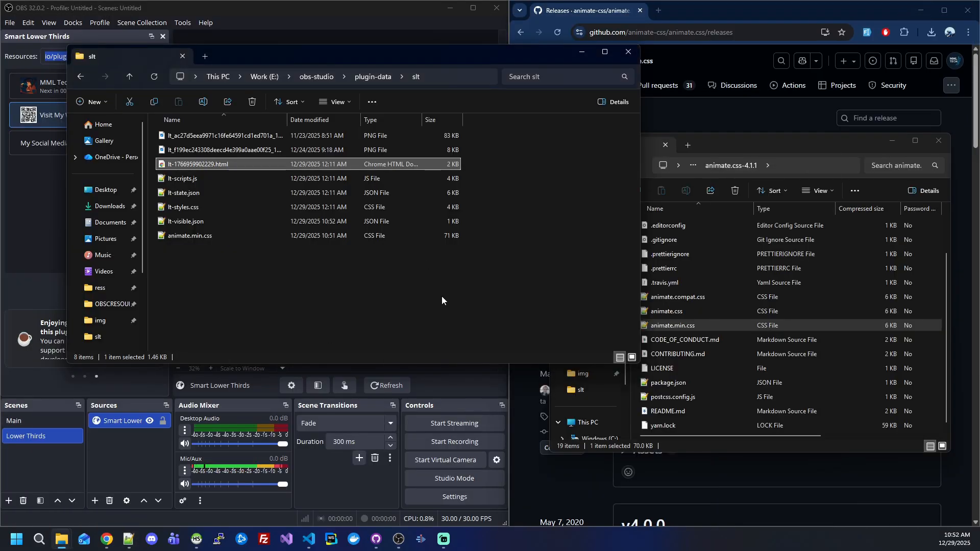
# - Open the MML Tech lower third's settings and save and apply them unchanged to regenerate the HTML file
pyautogui.moveTo(359, 53); pyautogui.dragTo(629, 78)
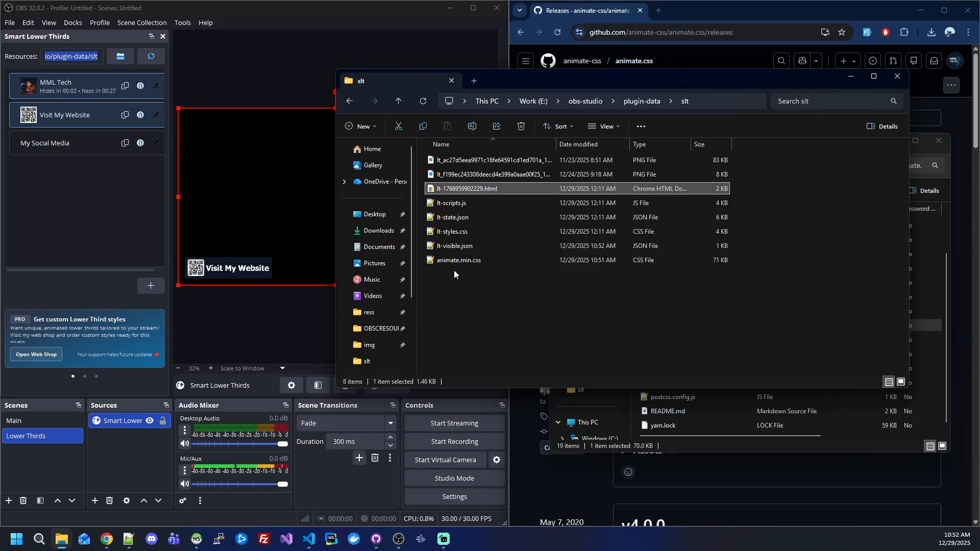
pyautogui.click(140, 86)
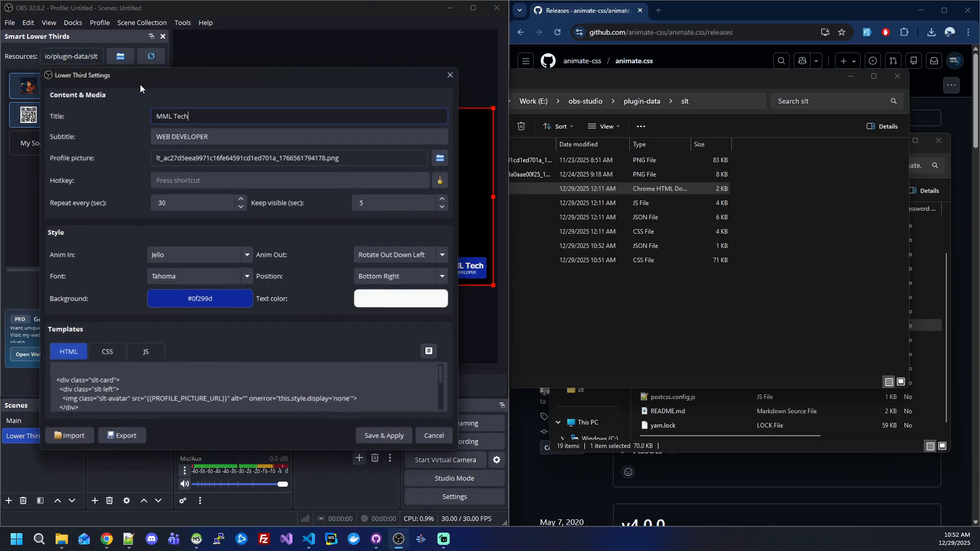
pyautogui.moveTo(153, 68); pyautogui.dragTo(360, 66)
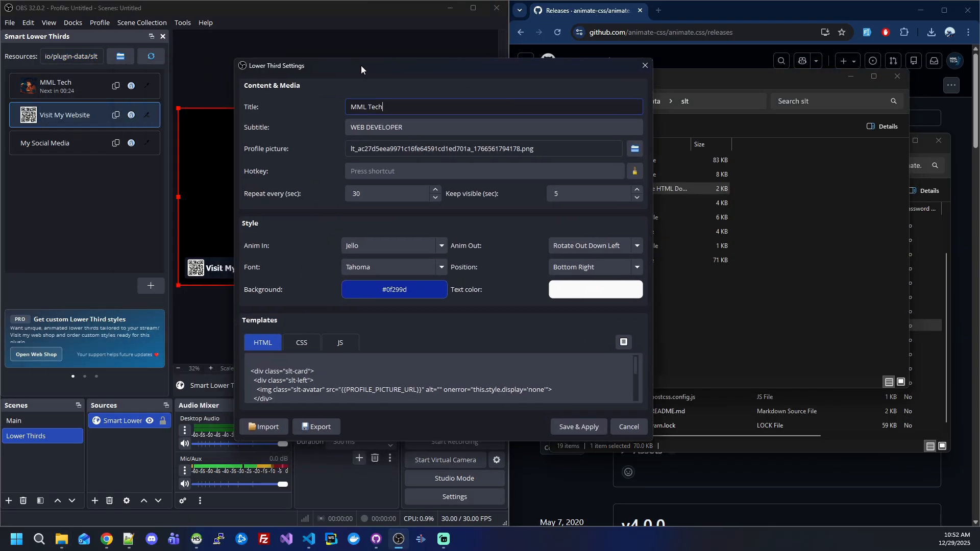
pyautogui.click(582, 430)
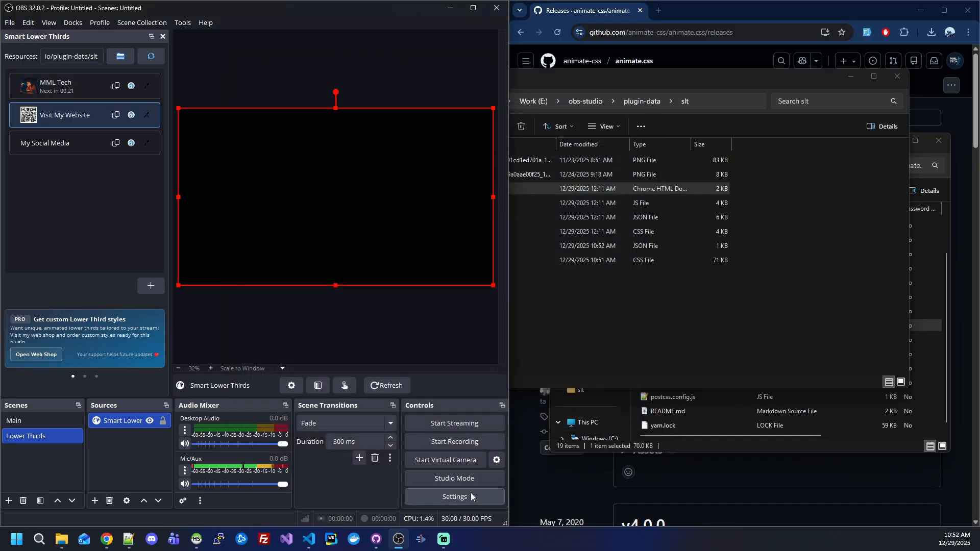
# - Open the regenerated lt-1766998357956.html in Notepad++ and examine its animate.min.css stylesheet link
pyautogui.click(597, 343)
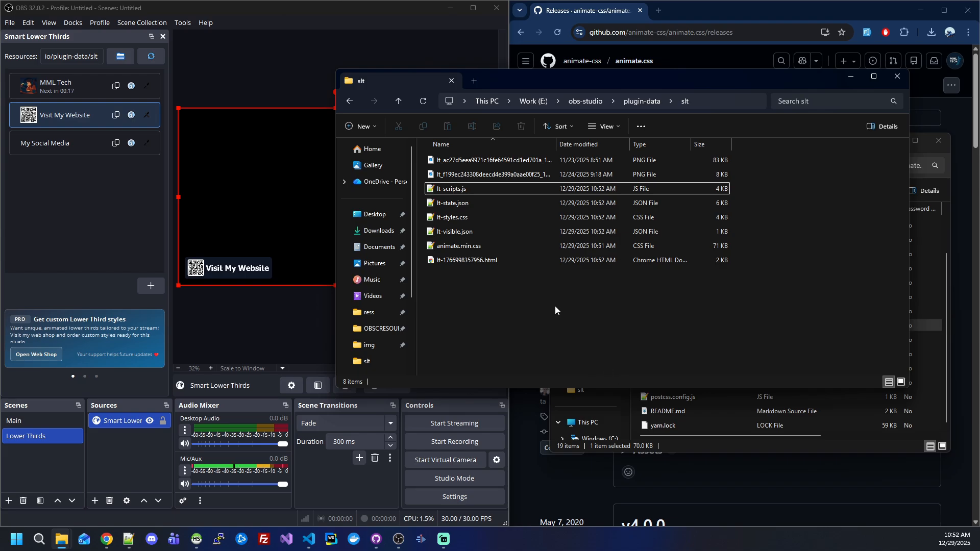
pyautogui.click(454, 245)
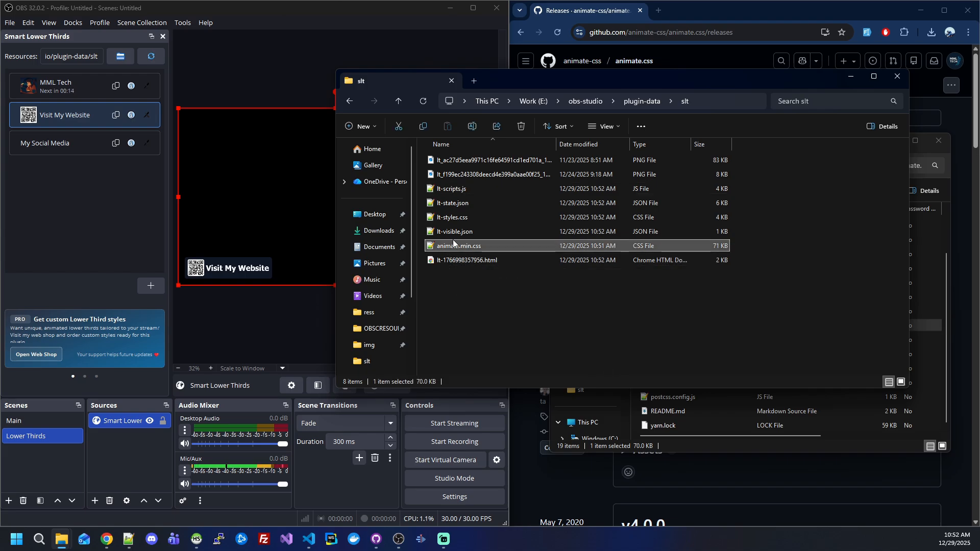
pyautogui.rightClick(476, 262)
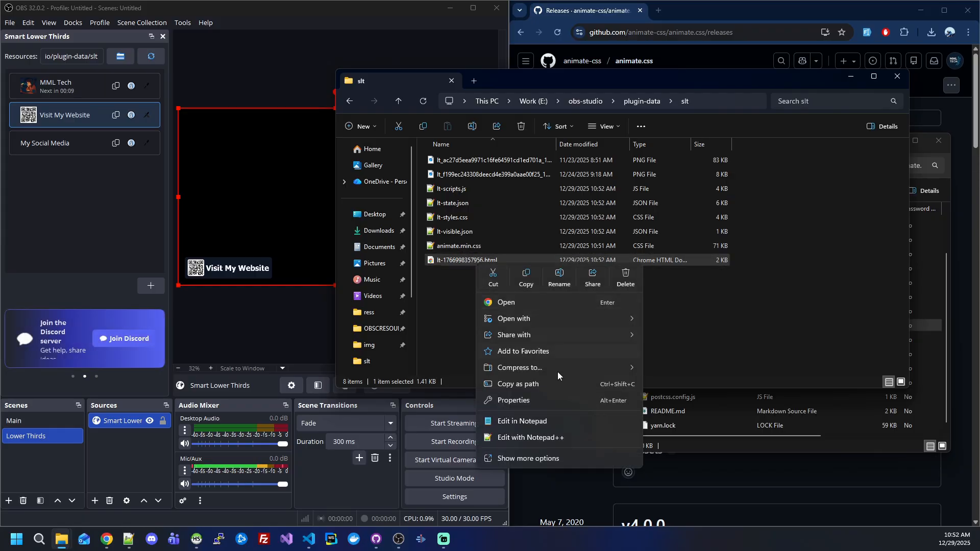
pyautogui.click(543, 439)
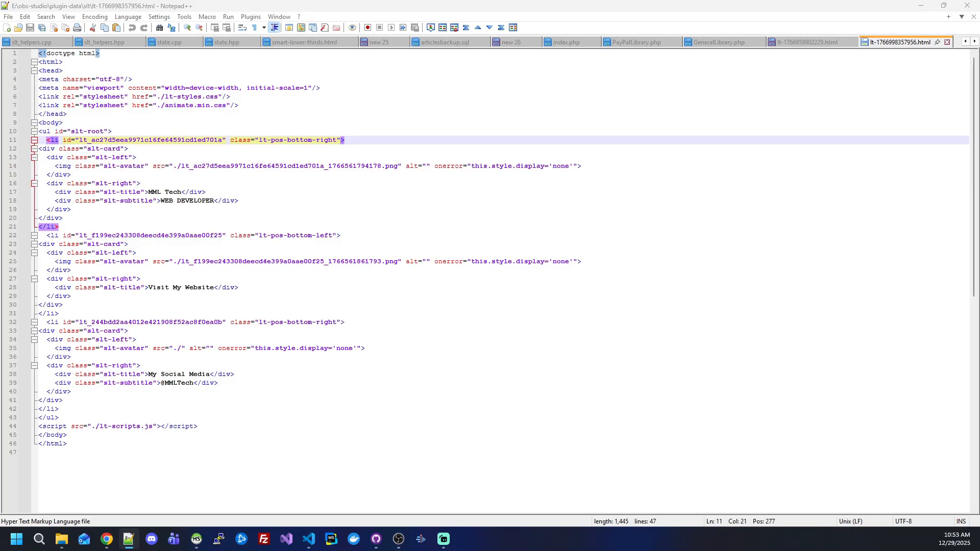
pyautogui.click(399, 145)
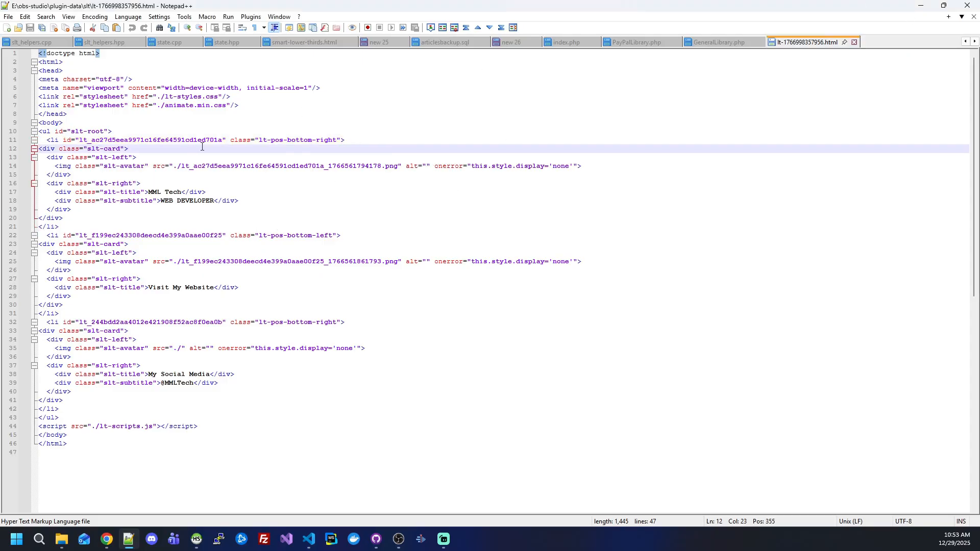
pyautogui.tripleClick(219, 105)
pyautogui.click(290, 106)
pyautogui.click(920, 6)
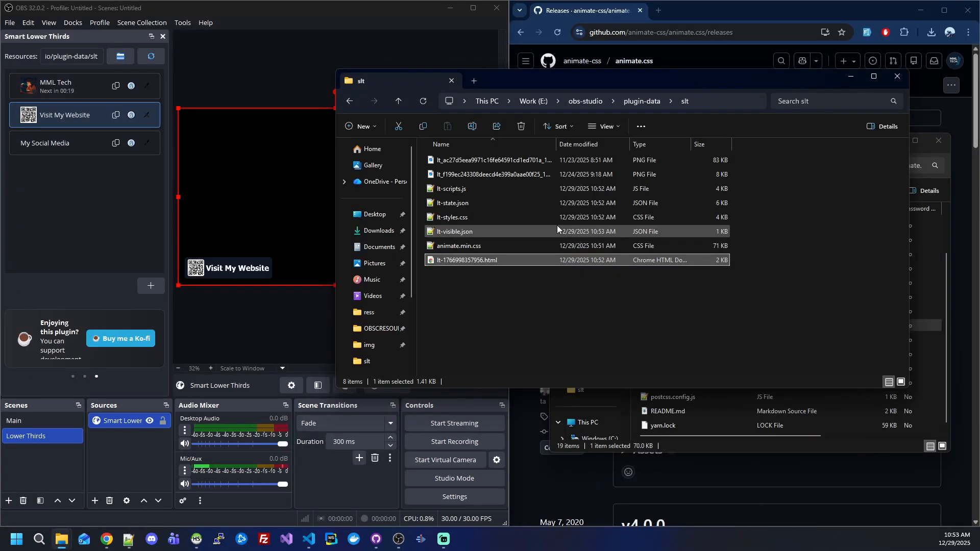
# - Minimize the slt folder window and toggle the Visit My Website and MML Tech lower thirds to test their animations, leaving both hidden
pyautogui.click(850, 77)
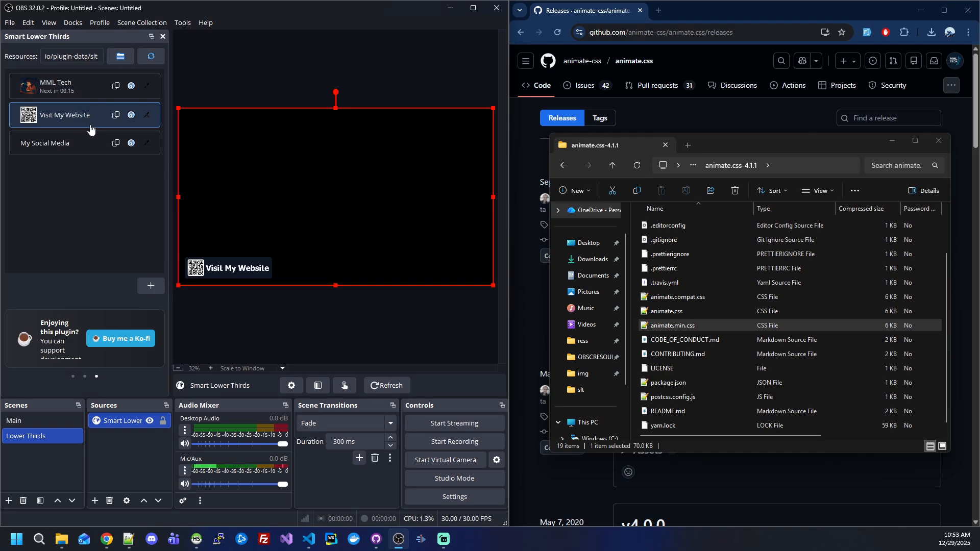
pyautogui.click(71, 115)
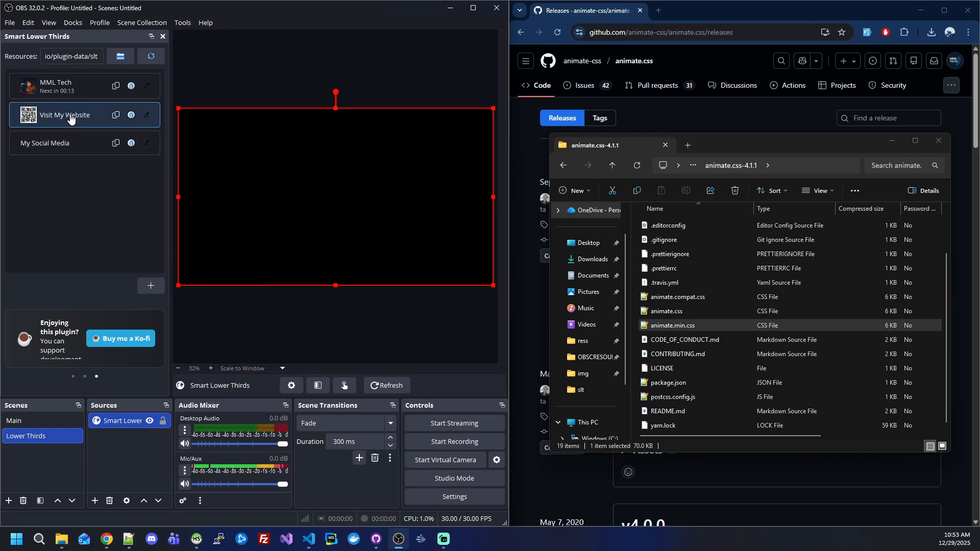
pyautogui.click(60, 83)
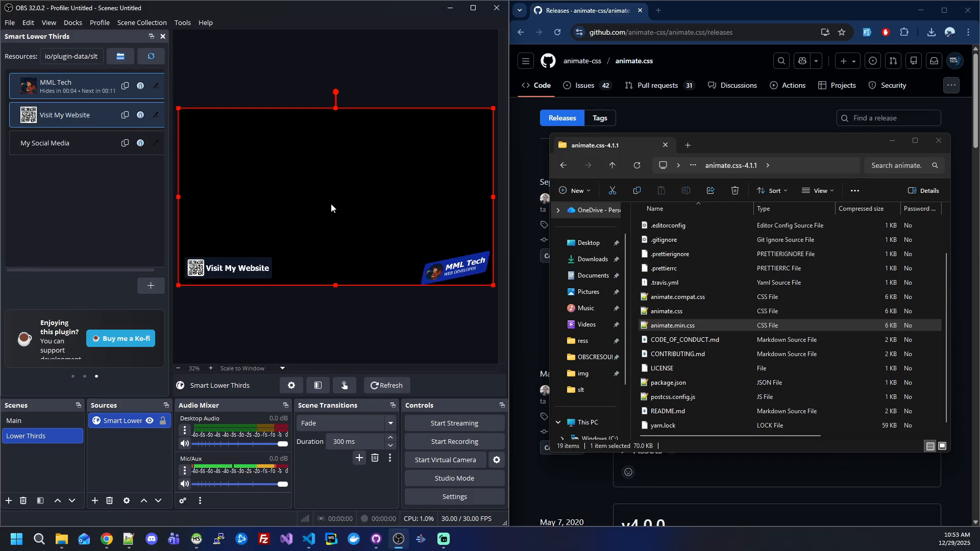
pyautogui.click(83, 90)
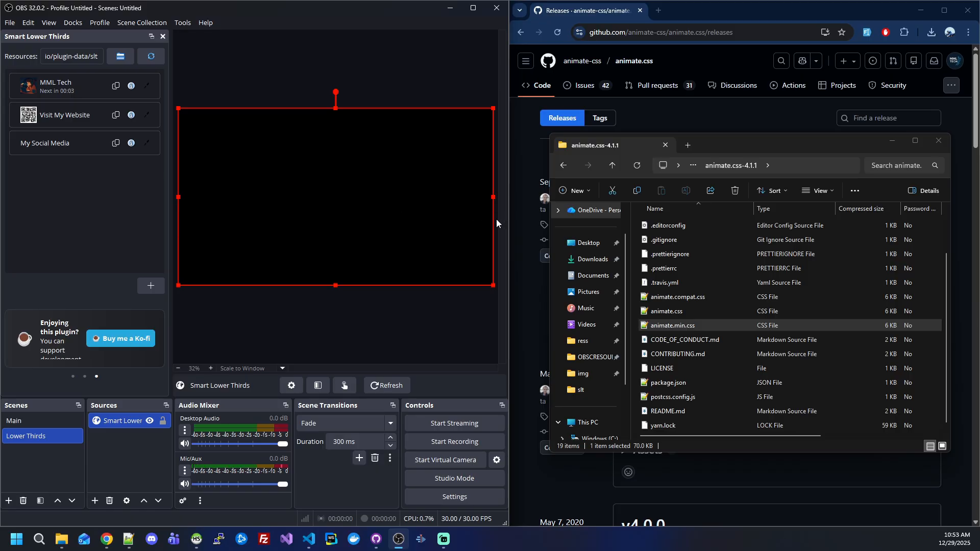
# - Close the animate.css-4.1.1 folder window, keeping OBS sized to its half of the screen
pyautogui.moveTo(508, 219); pyautogui.dragTo(529, 220)
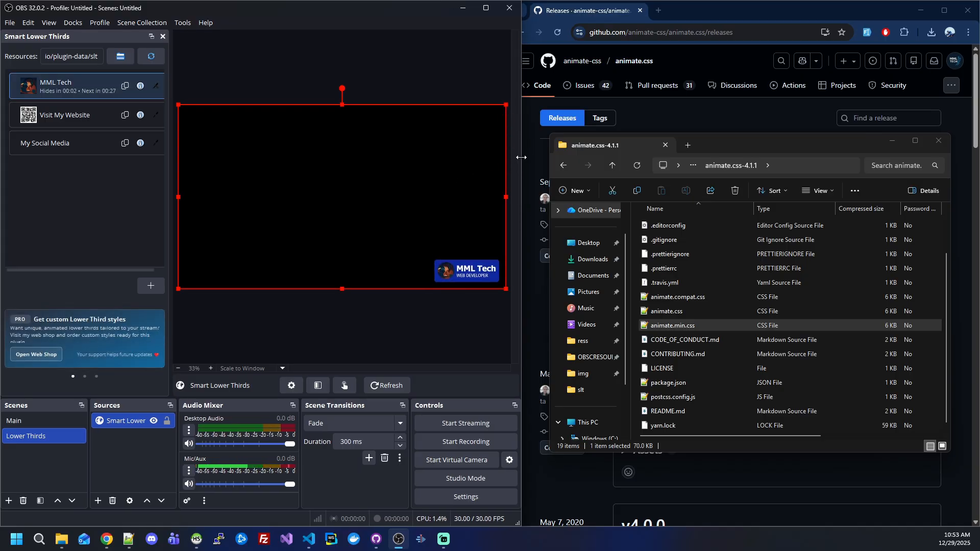
pyautogui.moveTo(521, 157)
pyautogui.mouseDown()
pyautogui.moveTo(486, 160)
pyautogui.moveTo(509, 164)
pyautogui.mouseUp()
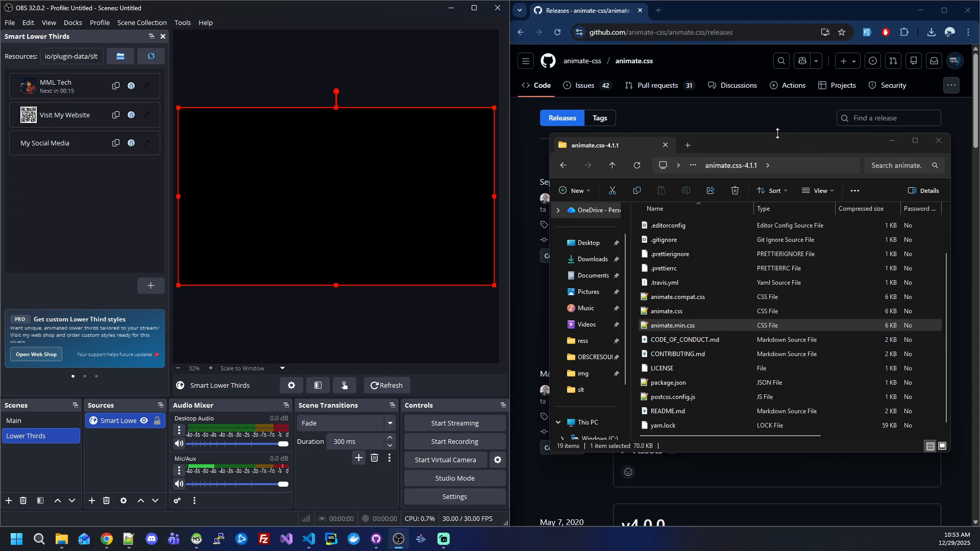
pyautogui.moveTo(756, 145); pyautogui.dragTo(755, 135)
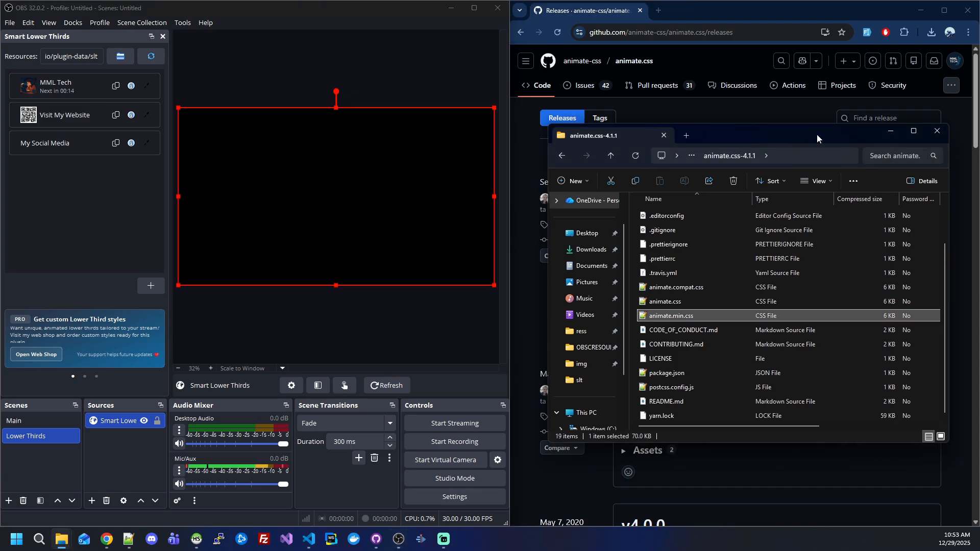
pyautogui.click(936, 131)
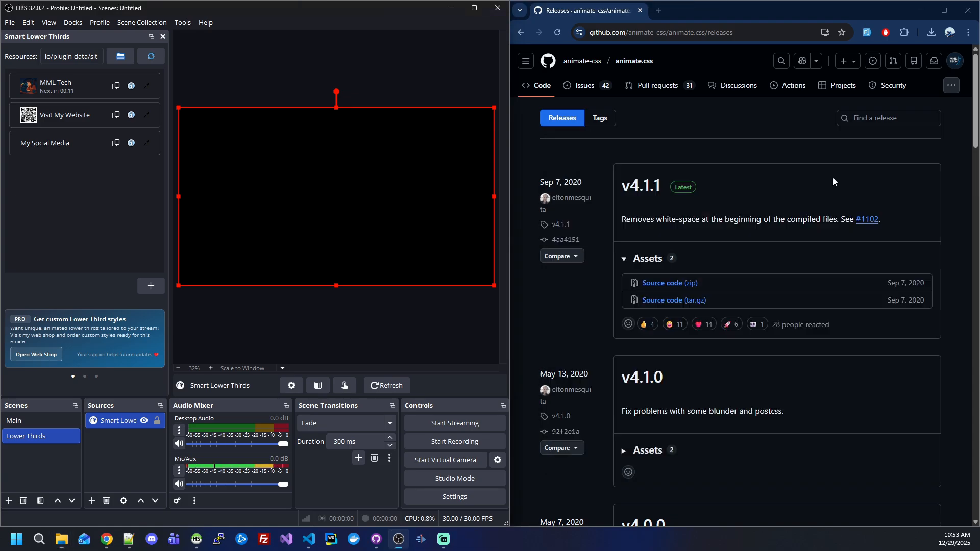
# - Switch to VS Code and reveal websocket-demo.php from the project's data folder in File Explorer
pyautogui.click(309, 539)
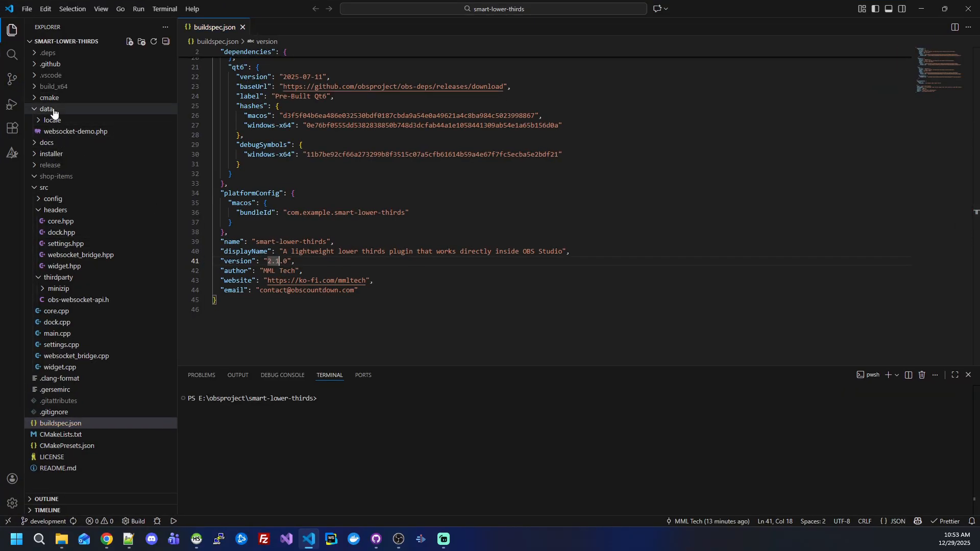
pyautogui.rightClick(59, 133)
pyautogui.click(109, 171)
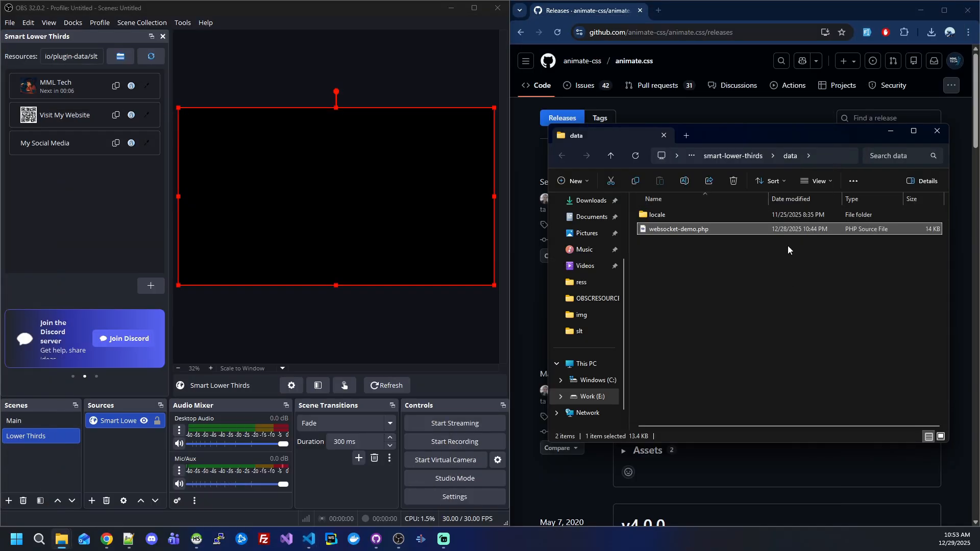
pyautogui.click(788, 246)
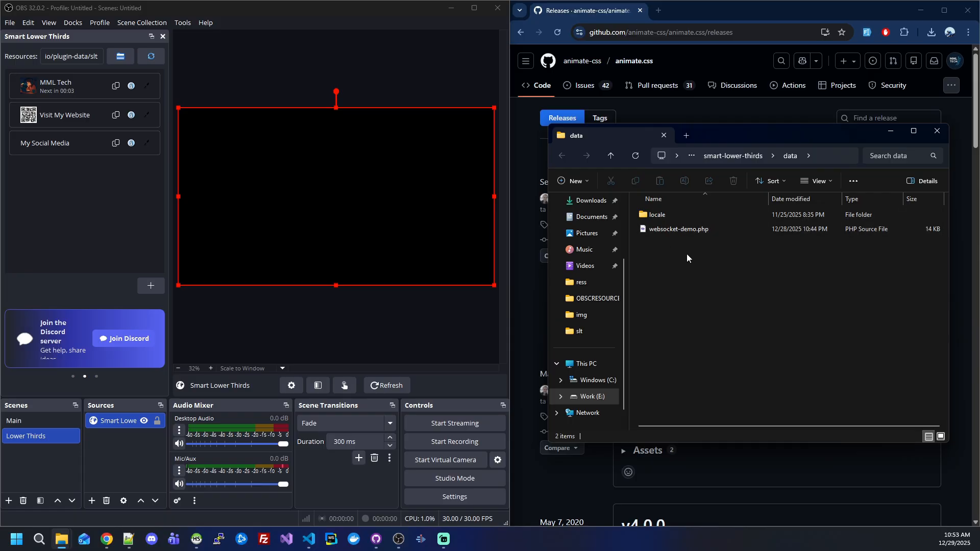
pyautogui.click(676, 229)
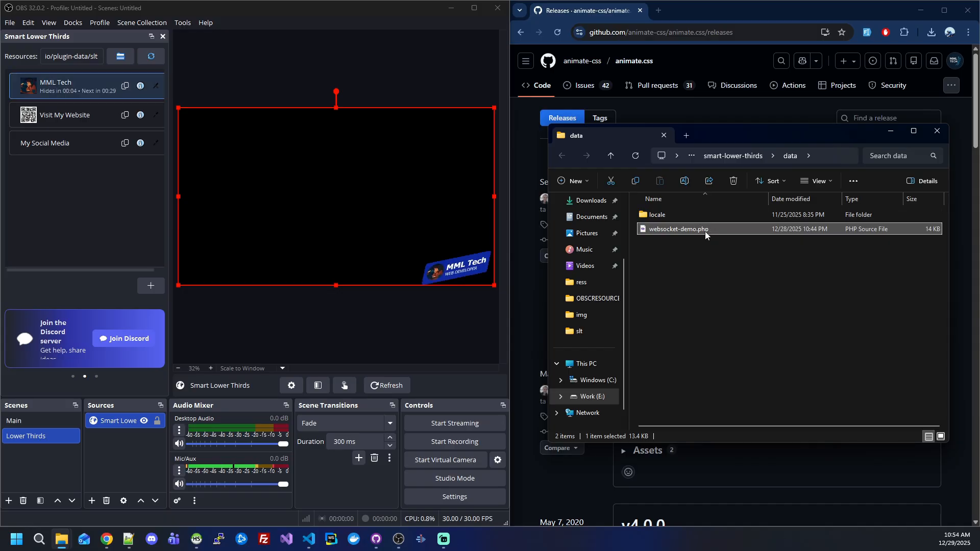
pyautogui.click(714, 263)
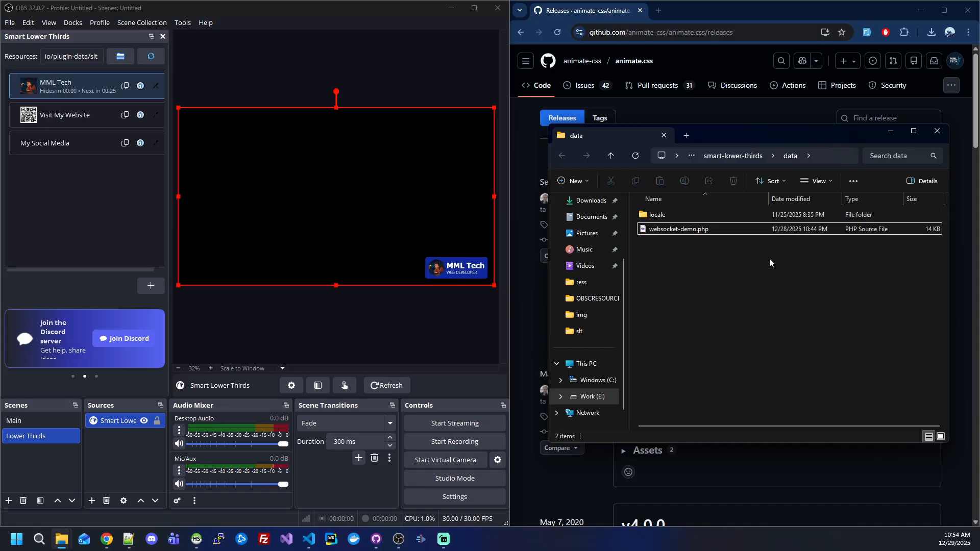
pyautogui.moveTo(804, 137); pyautogui.dragTo(746, 86)
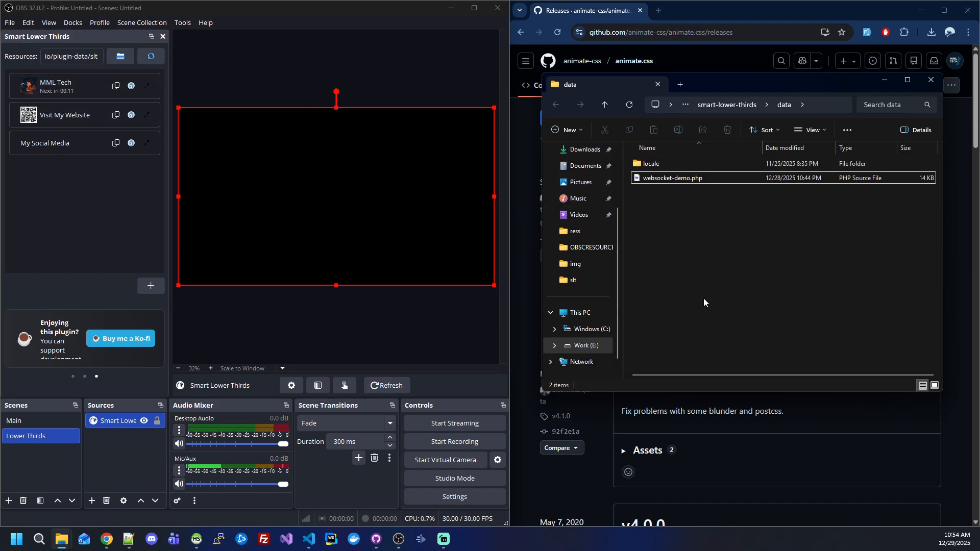
# - Open a PowerShell terminal in the data folder and start a PHP server with php -S 127.0.0.1:8081
pyautogui.rightClick(694, 225)
pyautogui.click(764, 347)
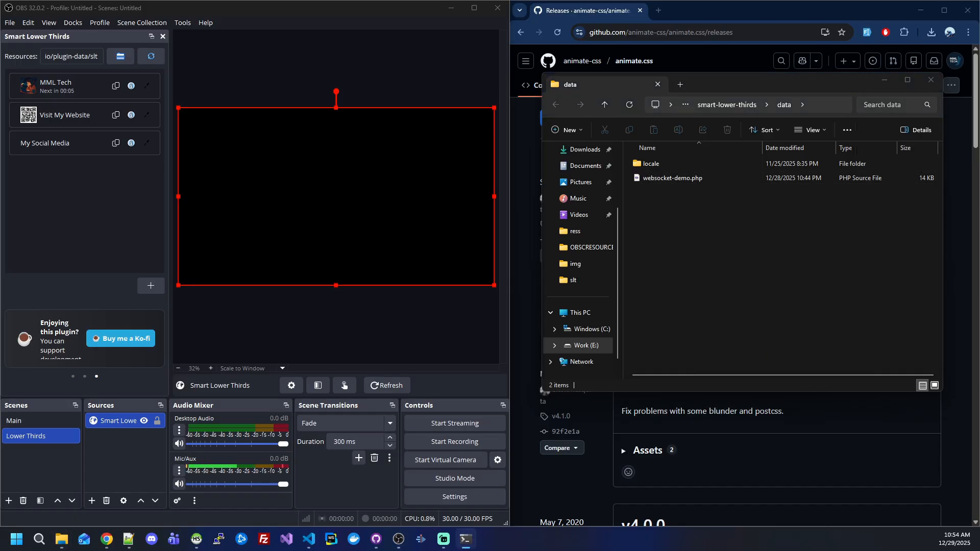
pyautogui.moveTo(828, 234); pyautogui.dragTo(759, 250)
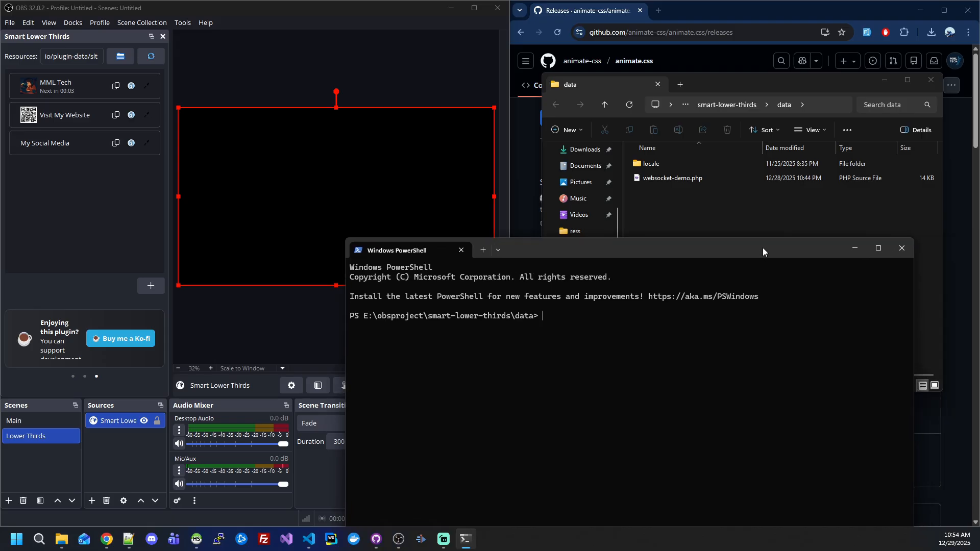
pyautogui.write('php -S 127')
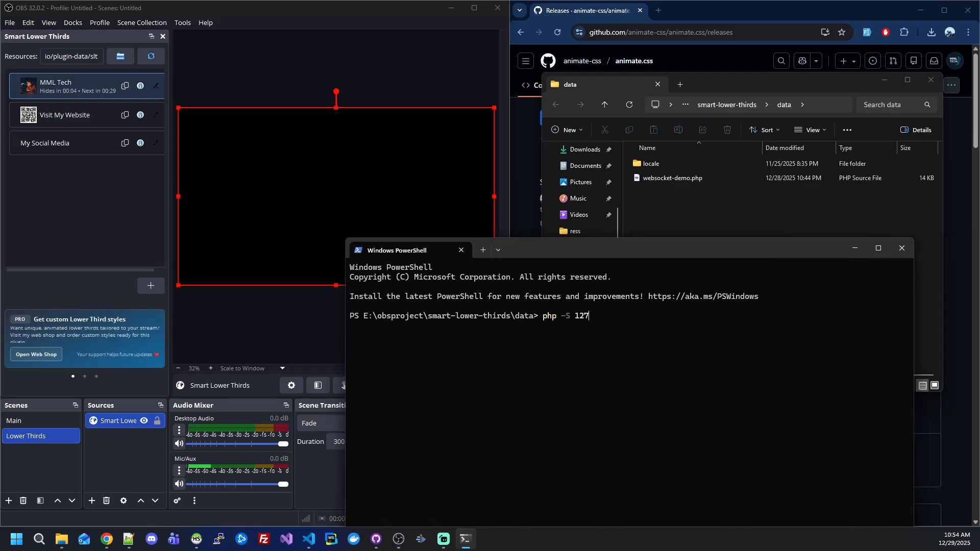
pyautogui.write('.0.0.1:8081')
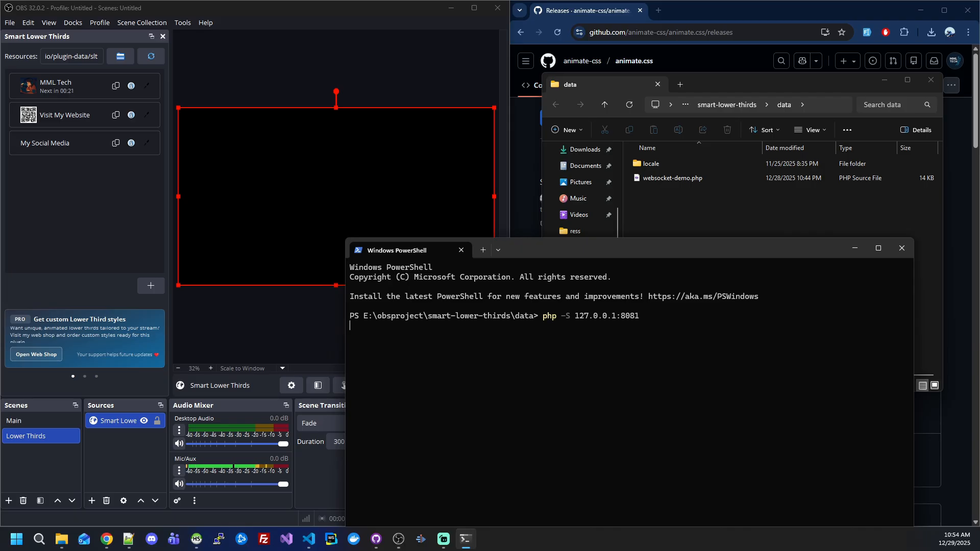
pyautogui.moveTo(740, 249); pyautogui.dragTo(760, 165)
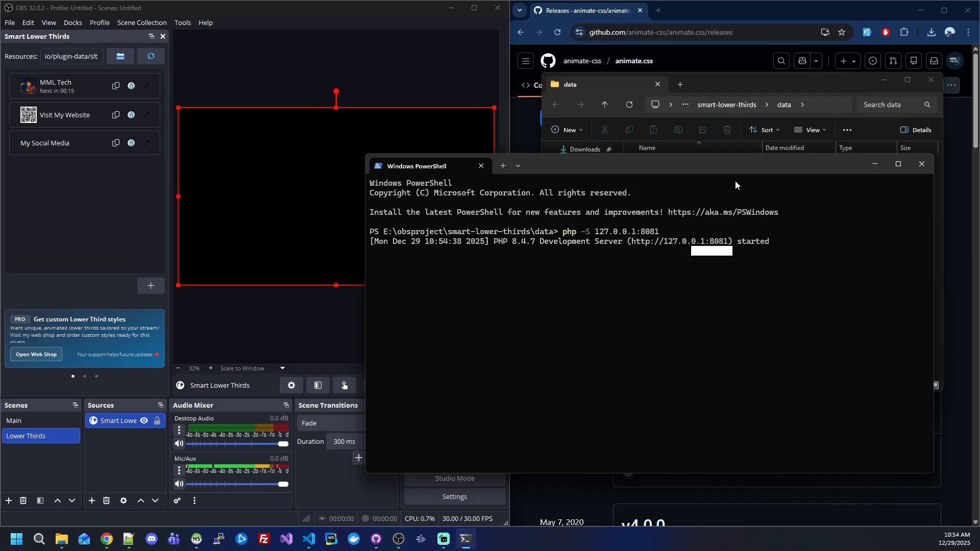
pyautogui.moveTo(734, 168); pyautogui.dragTo(712, 187)
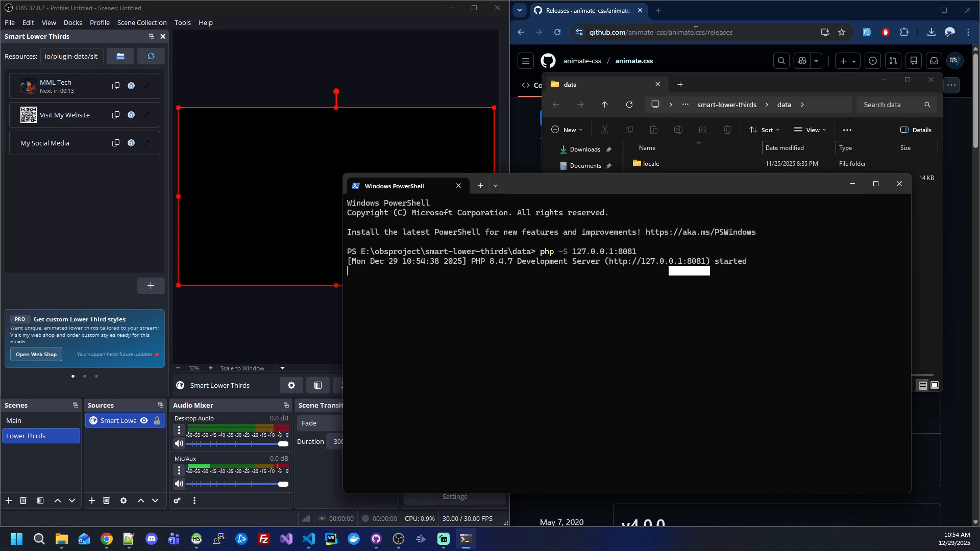
# - Load 127.0.0.1:8081 in the Chrome browser
pyautogui.click(695, 30)
pyautogui.write('127.')
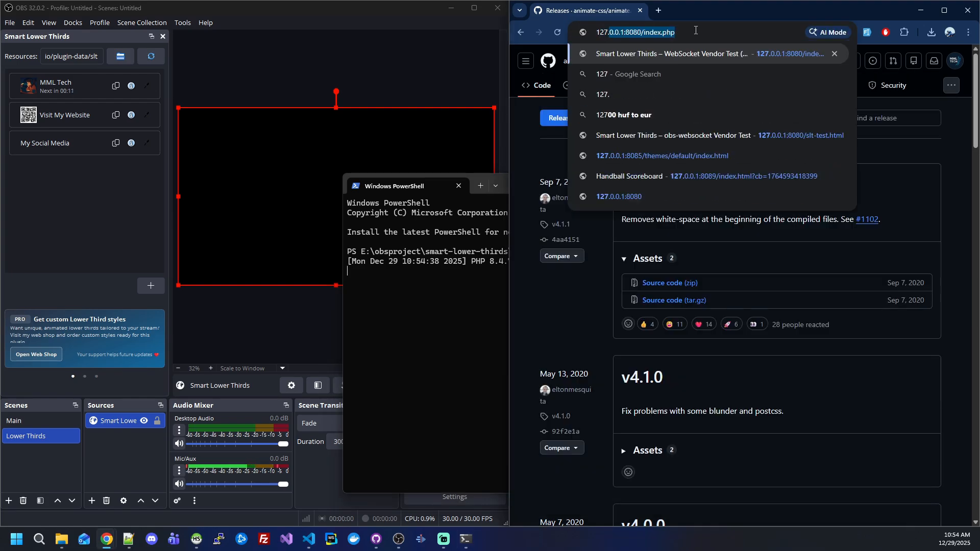
pyautogui.write('0.0.1:8')
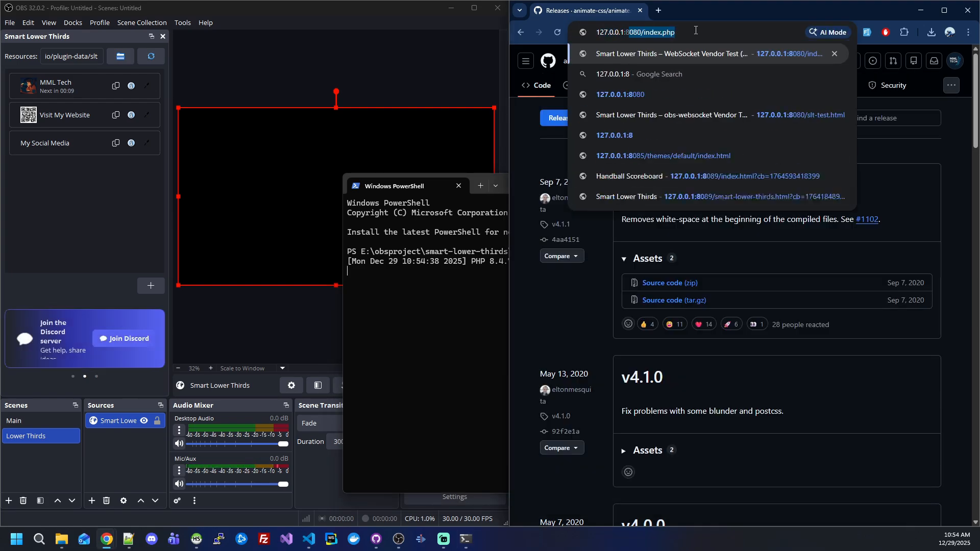
pyautogui.write('081')
pyautogui.press('Return')
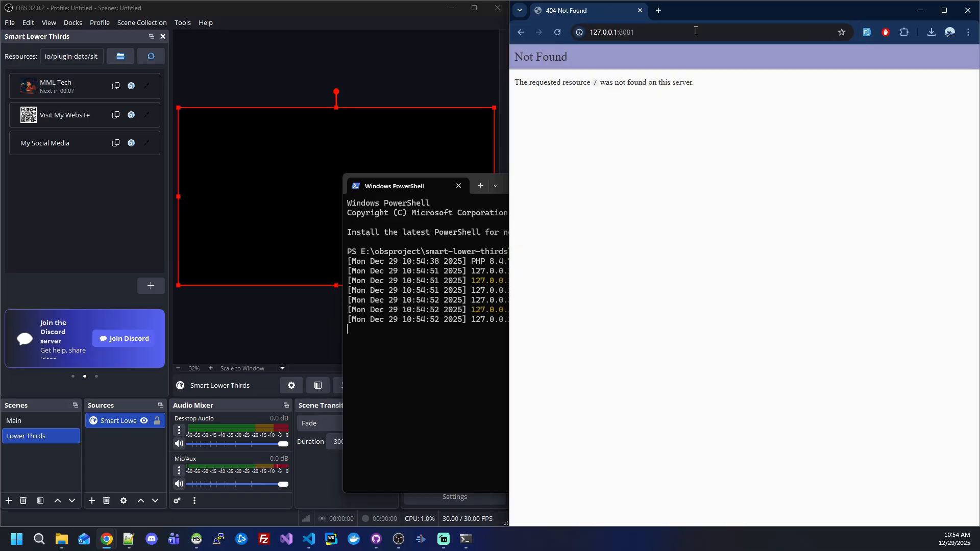
# - Copy the websocket-demo.php file name from the data folder and load 127.0.0.1:8081/websocket-demo.php in the browser
pyautogui.click(694, 31)
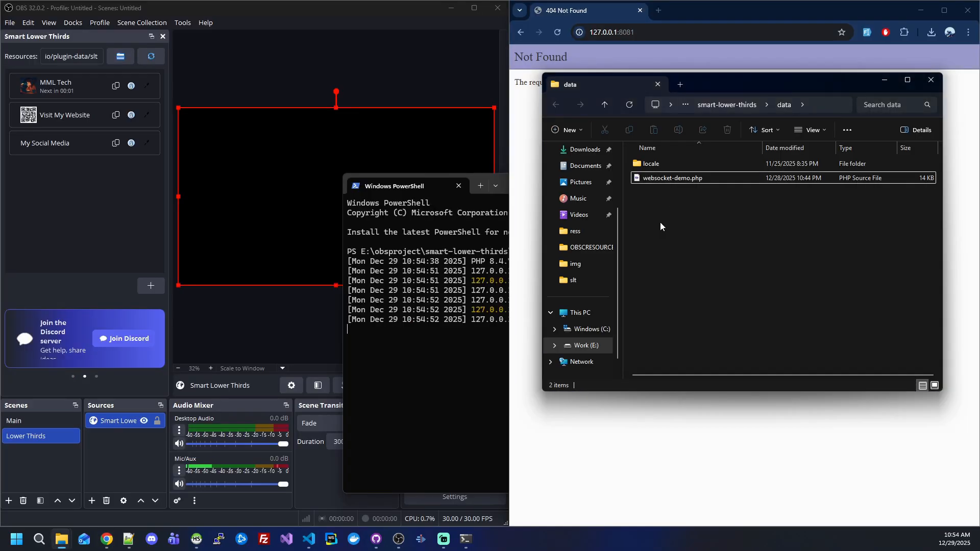
pyautogui.click(672, 176)
pyautogui.rightClick(672, 177)
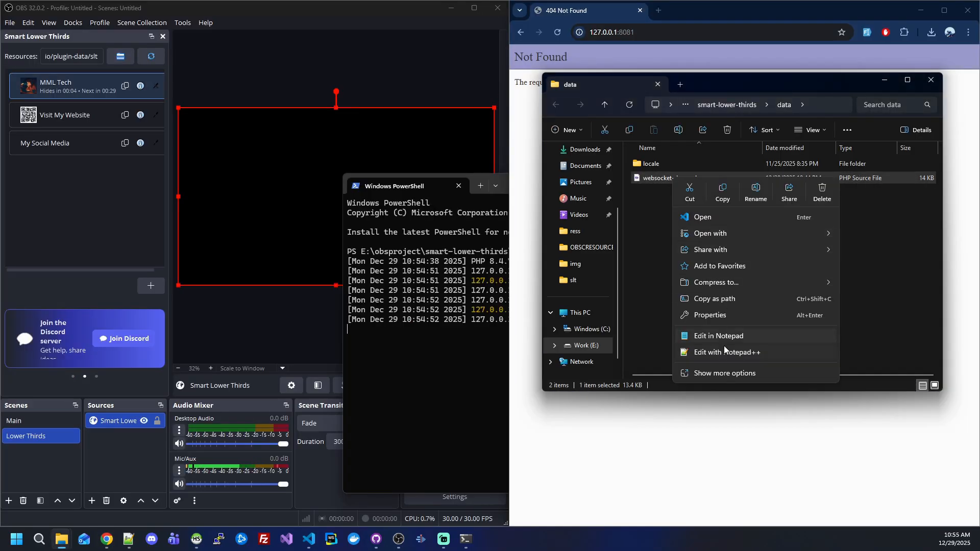
pyautogui.click(754, 192)
pyautogui.hotkey('ctrl', 'c')
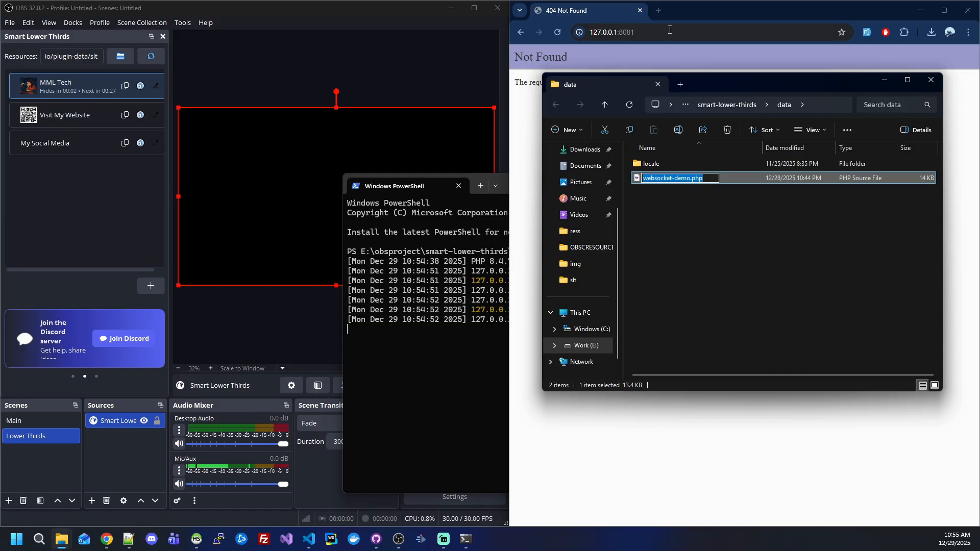
pyautogui.click(670, 30)
pyautogui.hotkey('ctrl', 'v')
pyautogui.press('Return')
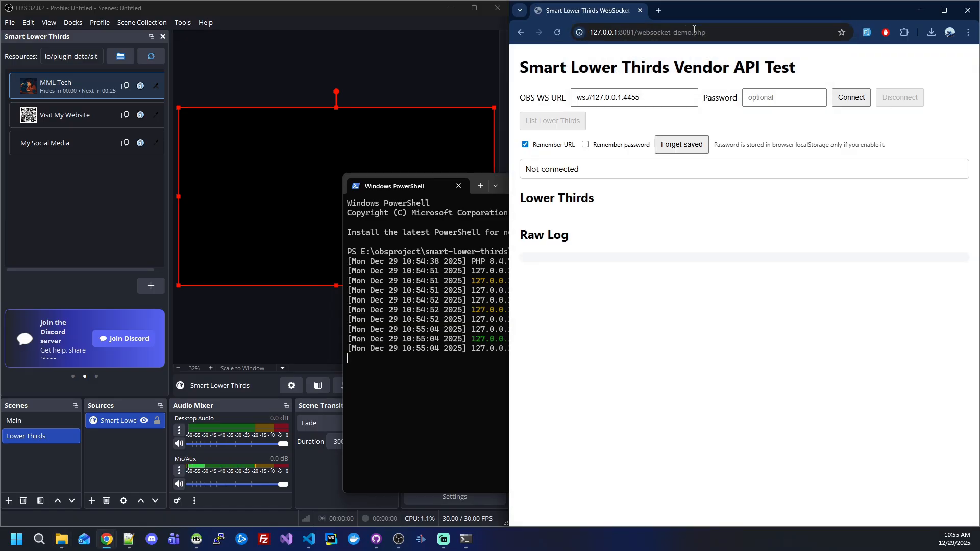
# - Minimize the PowerShell window and show the connect info from the WebSocket Server Settings in OBS
pyautogui.click(437, 176)
pyautogui.click(866, 184)
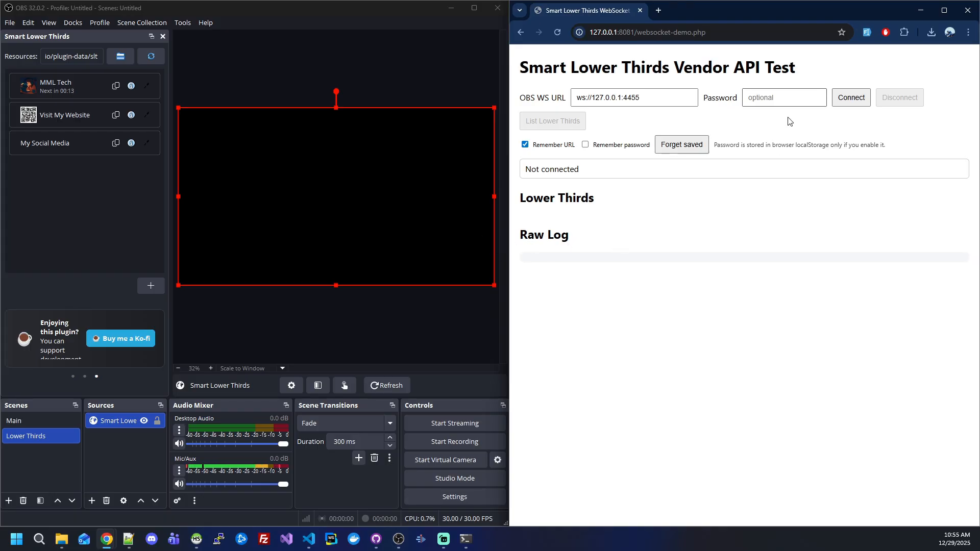
pyautogui.click(180, 23)
pyautogui.click(220, 127)
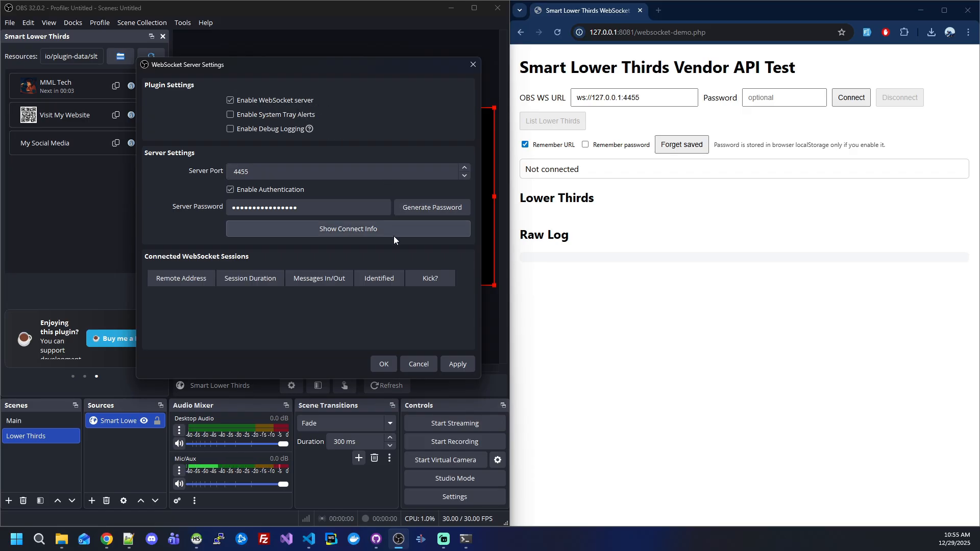
pyautogui.click(356, 232)
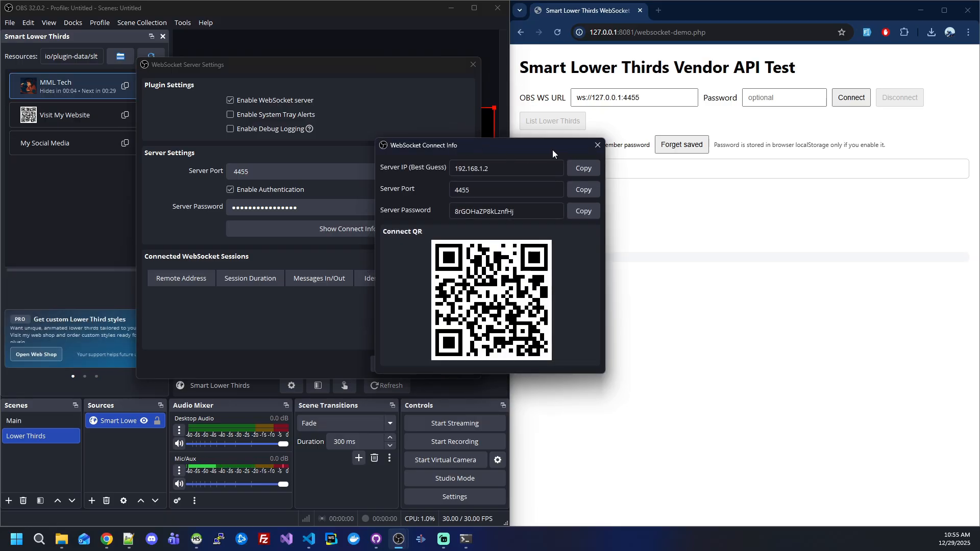
# - Copy the server IP from the connect info and set the test page's OBS WS URL to ws://192.168.1.2:4455
pyautogui.moveTo(549, 149); pyautogui.dragTo(390, 131)
pyautogui.click(425, 150)
pyautogui.hotkey('ctrl', 'c')
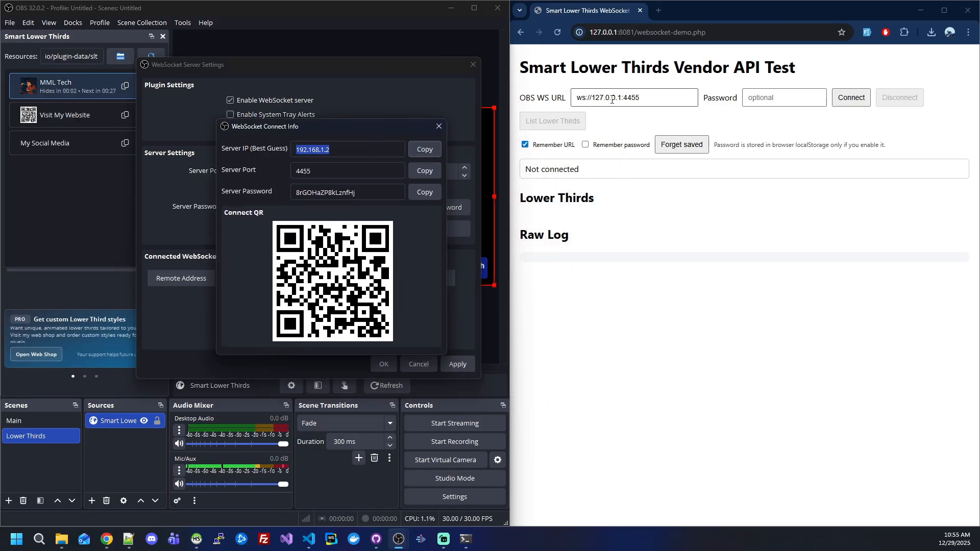
pyautogui.moveTo(593, 99); pyautogui.dragTo(623, 97)
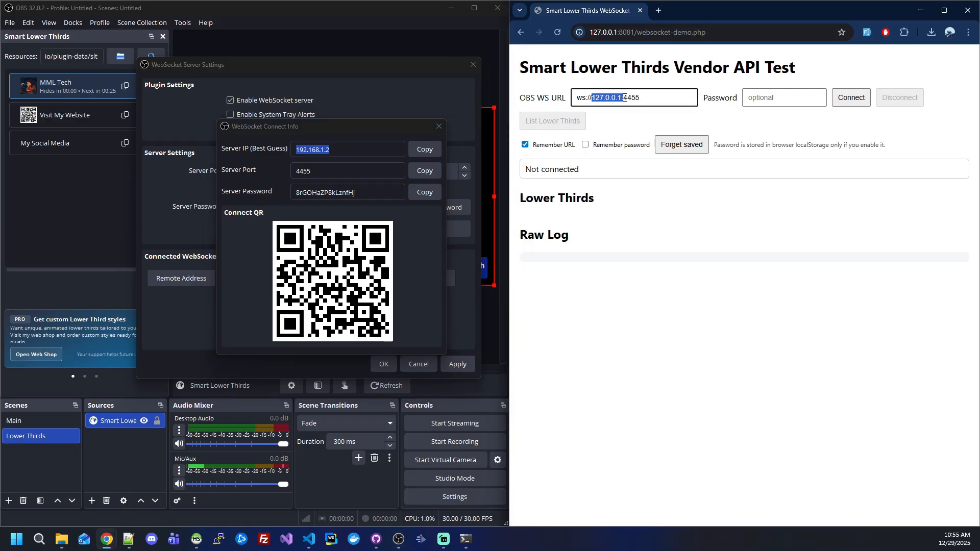
pyautogui.hotkey('ctrl', 'v')
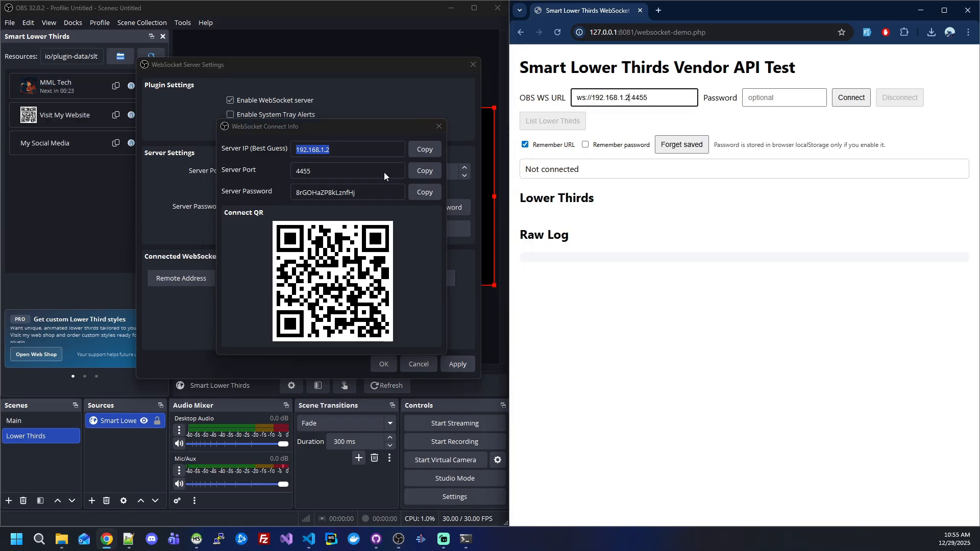
# - Copy the server password into the test page's Password field and connect to the OBS WebSocket server
pyautogui.doubleClick(332, 176)
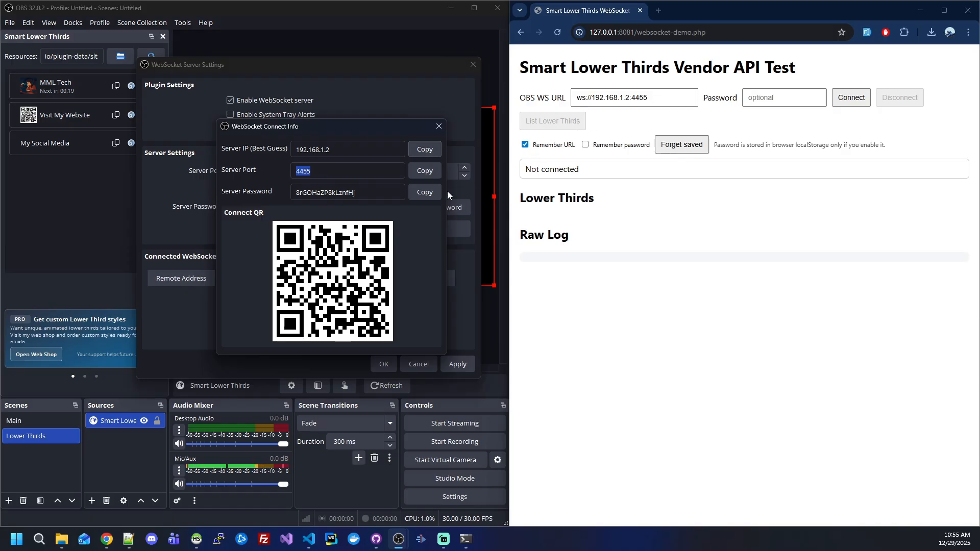
pyautogui.click(430, 192)
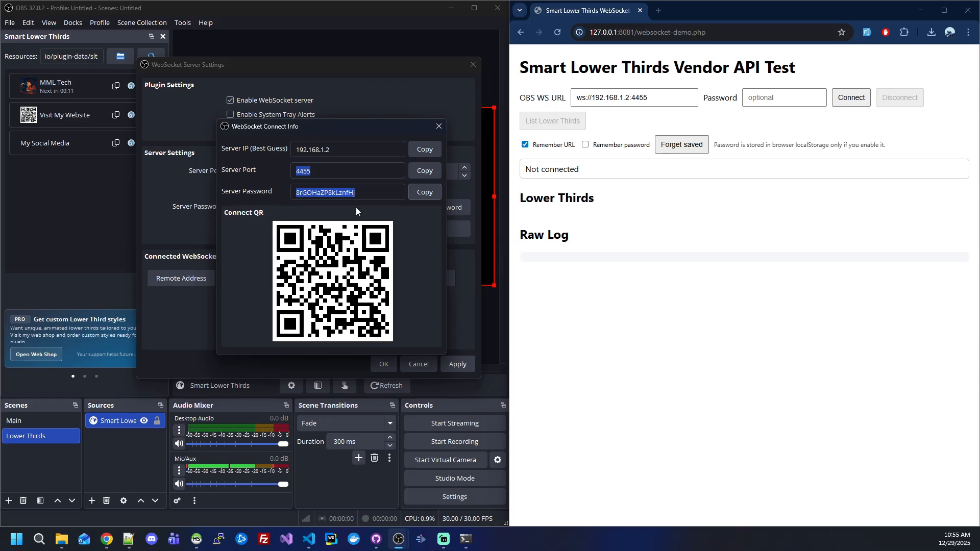
pyautogui.click(364, 192)
pyautogui.click(435, 192)
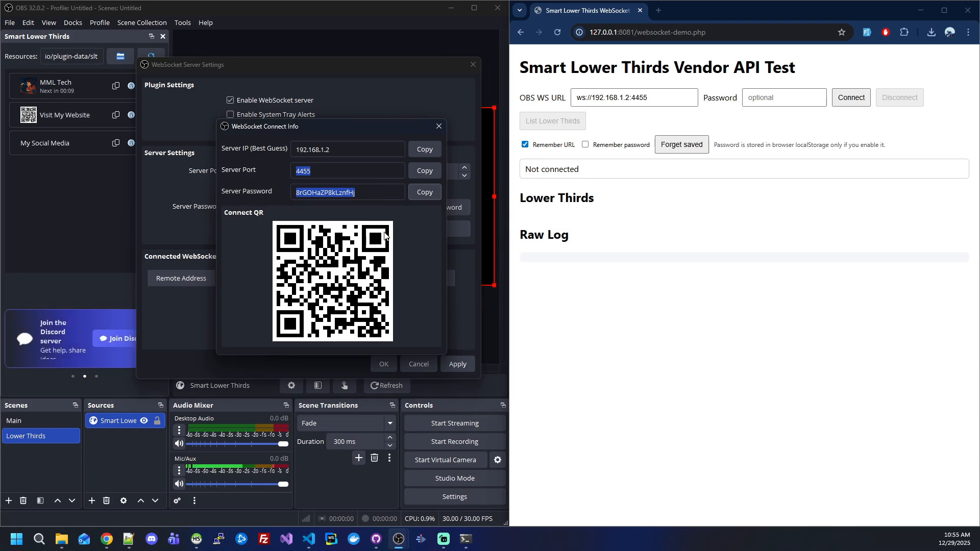
pyautogui.click(770, 98)
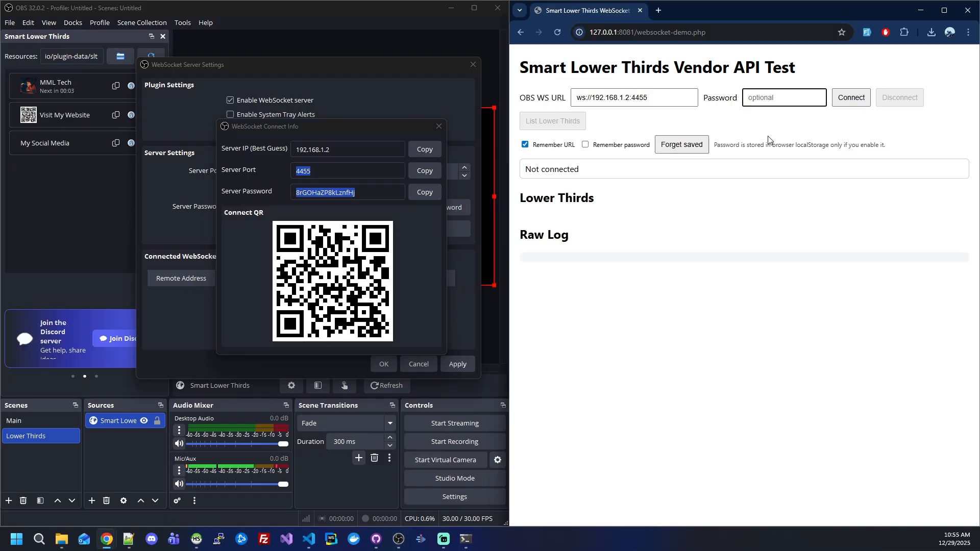
pyautogui.hotkey('ctrl', 'v')
pyautogui.click(850, 99)
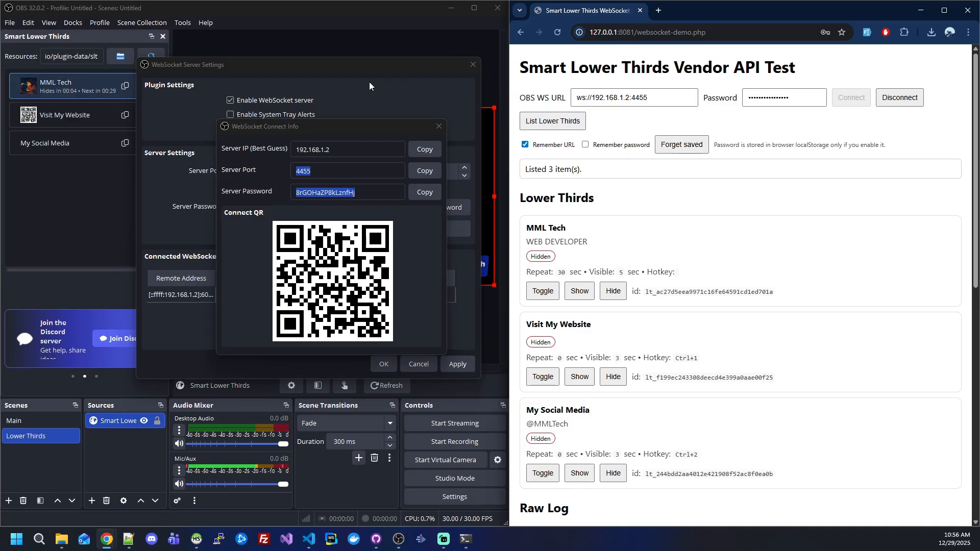
pyautogui.scroll(-2, 569, 137)
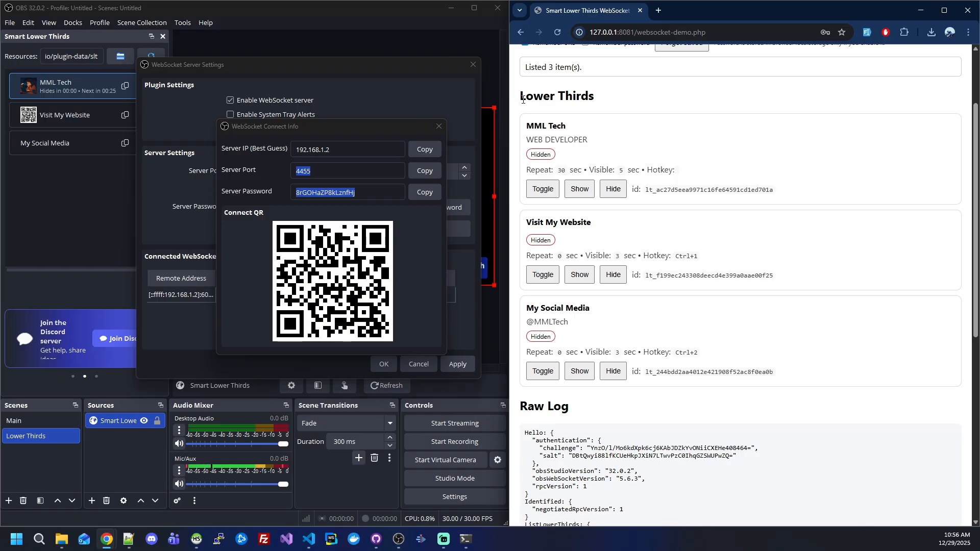
# - Close the WebSocket connect info and server settings in OBS, and return to the Lower Thirds list on the test page
pyautogui.moveTo(522, 100); pyautogui.dragTo(619, 103)
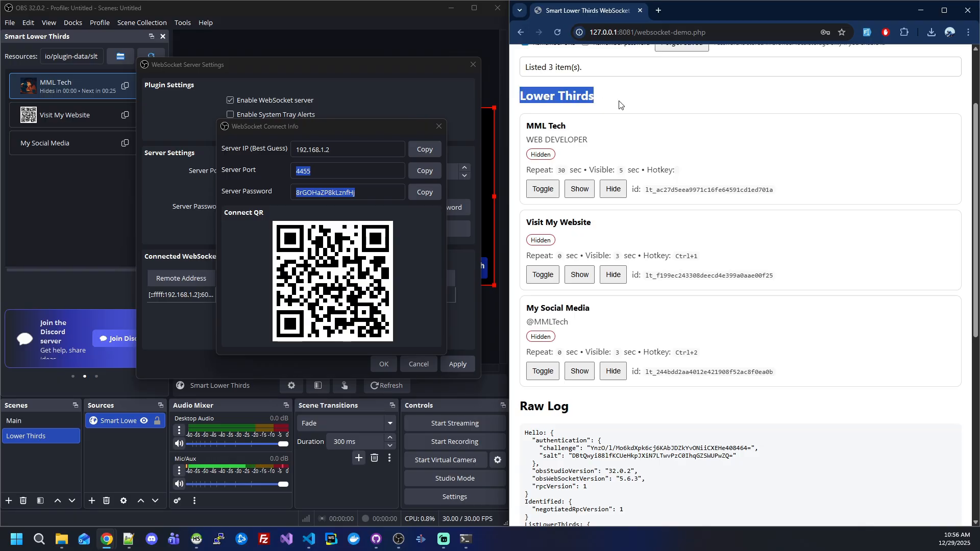
pyautogui.click(439, 126)
pyautogui.click(472, 66)
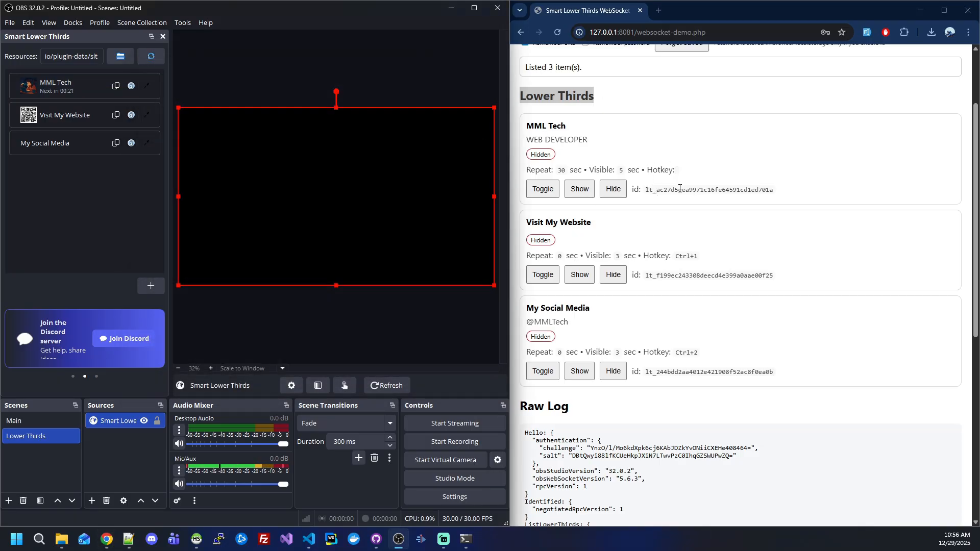
pyautogui.scroll(2, 688, 191)
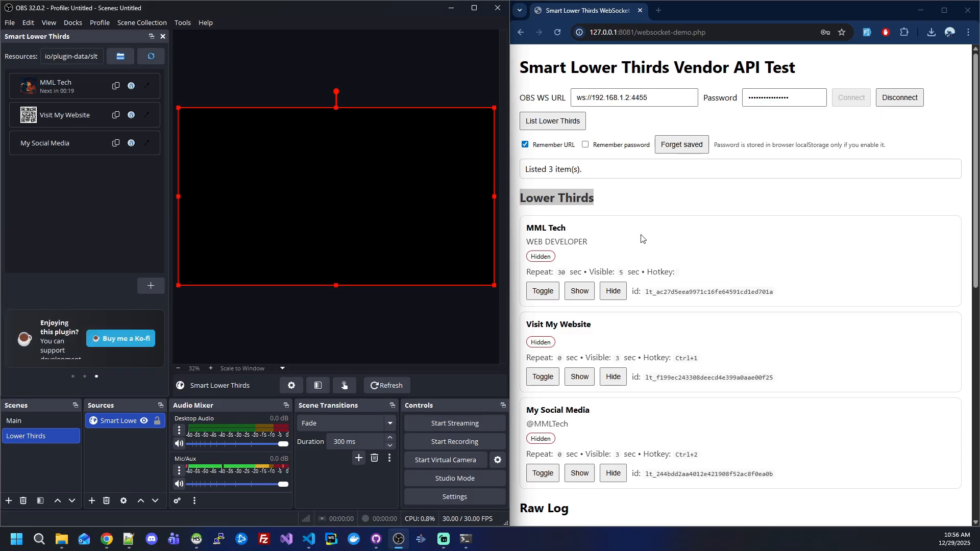
pyautogui.click(706, 223)
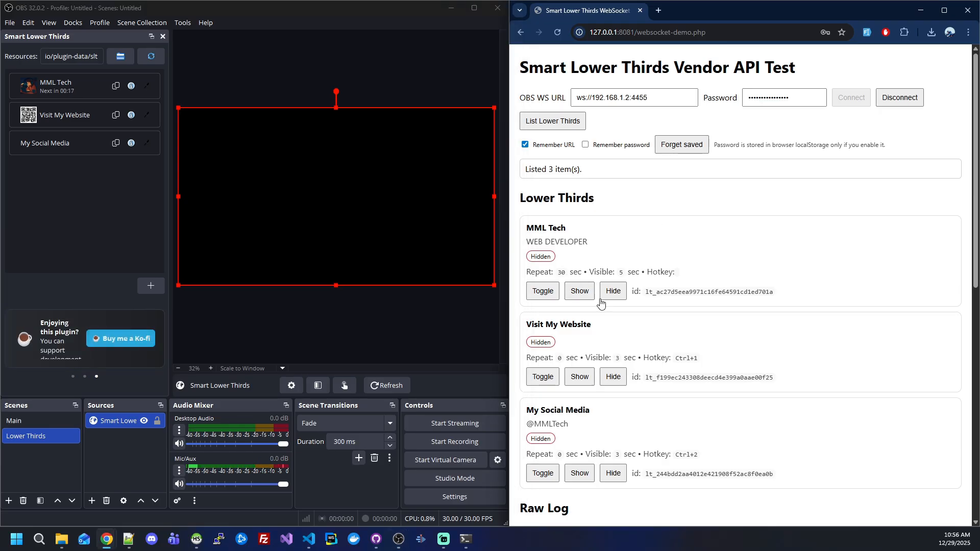
# - Show and hide the MML Tech lower third from the test page, and toggle Visit My Website until it stays visible
pyautogui.click(582, 293)
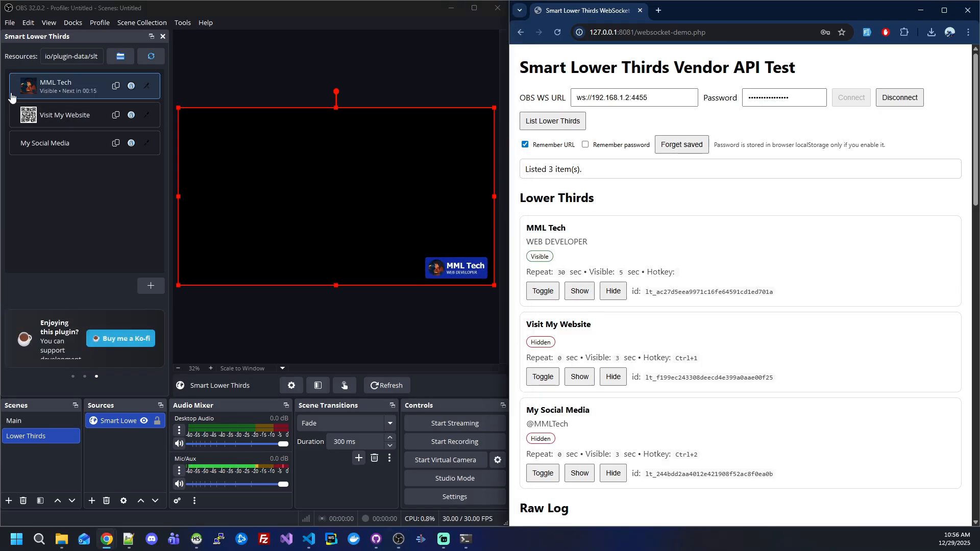
pyautogui.click(613, 296)
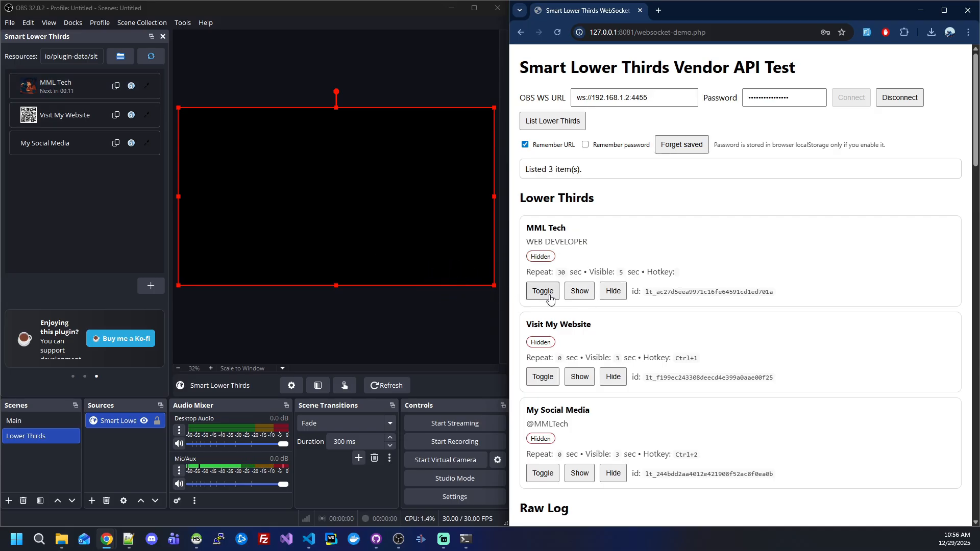
pyautogui.click(547, 381)
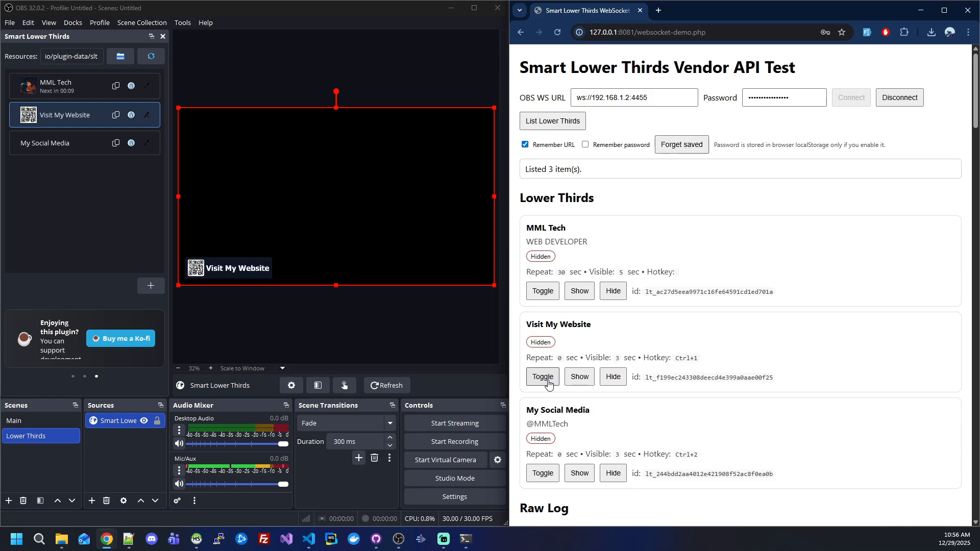
pyautogui.click(542, 376)
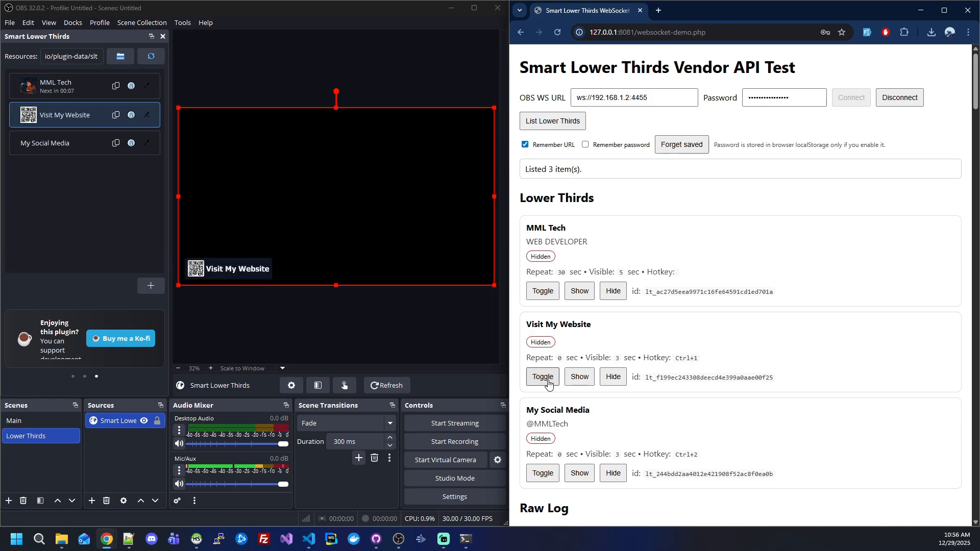
pyautogui.click(542, 376)
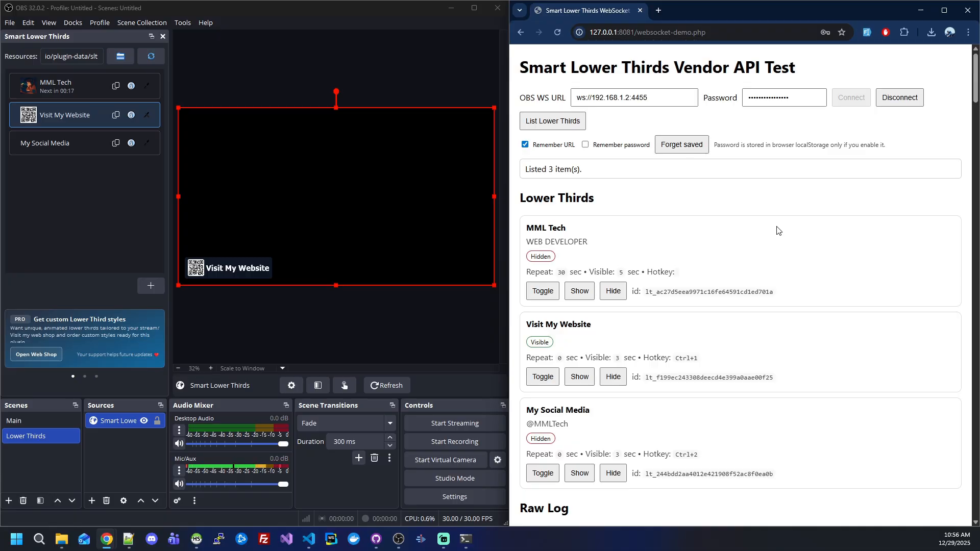
# - Add a new lower third in the OBS Smart Lower Thirds dock and list the lower thirds again on the test page
pyautogui.scroll(-1, 777, 230)
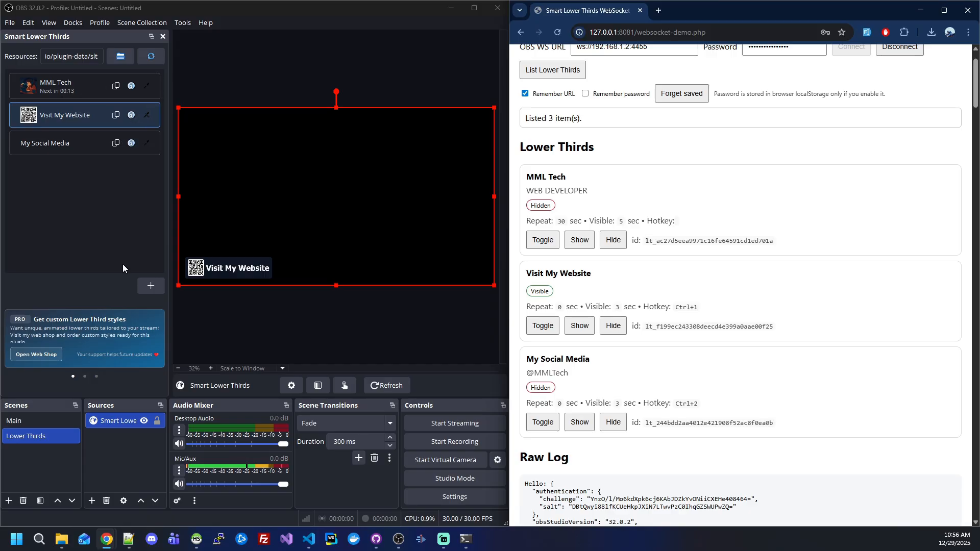
pyautogui.click(149, 285)
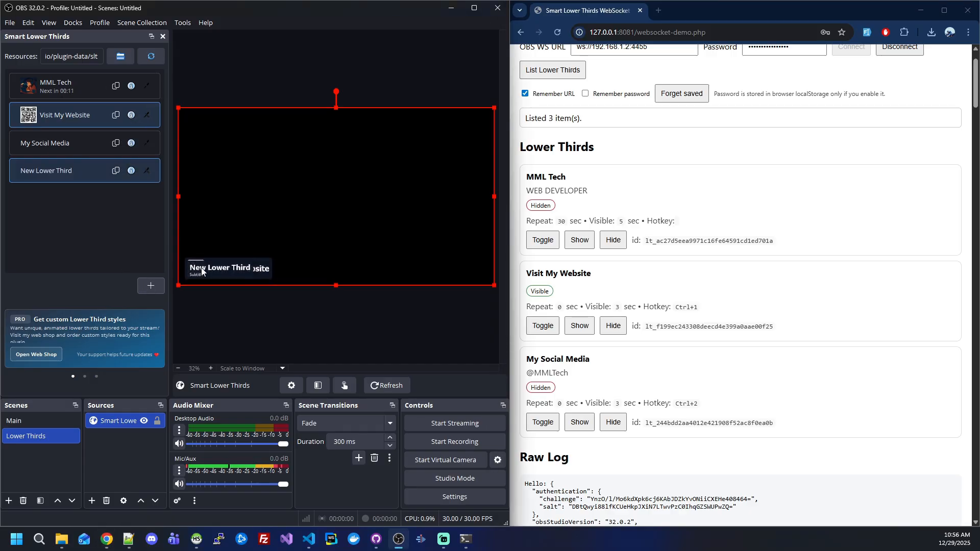
pyautogui.scroll(-2, 661, 291)
pyautogui.scroll(1, 740, 103)
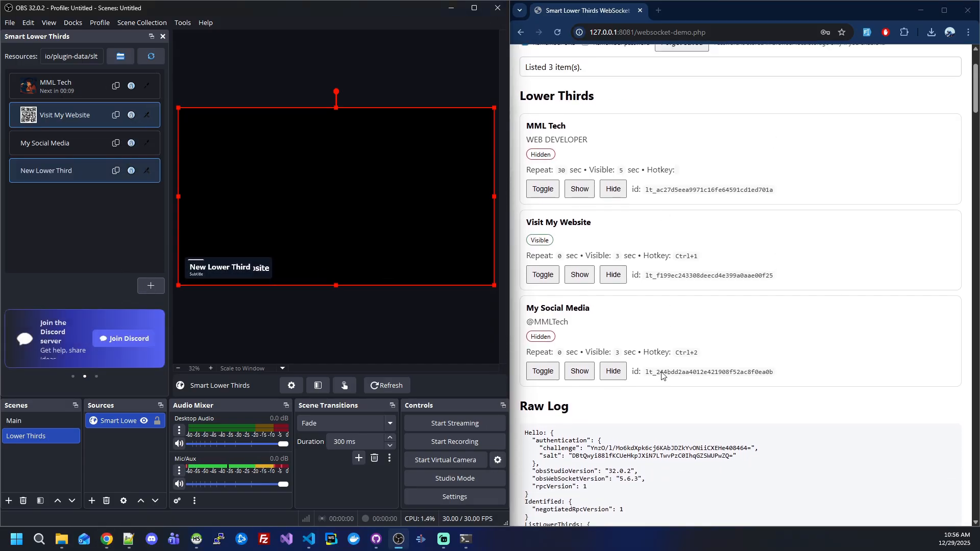
pyautogui.scroll(2, 725, 273)
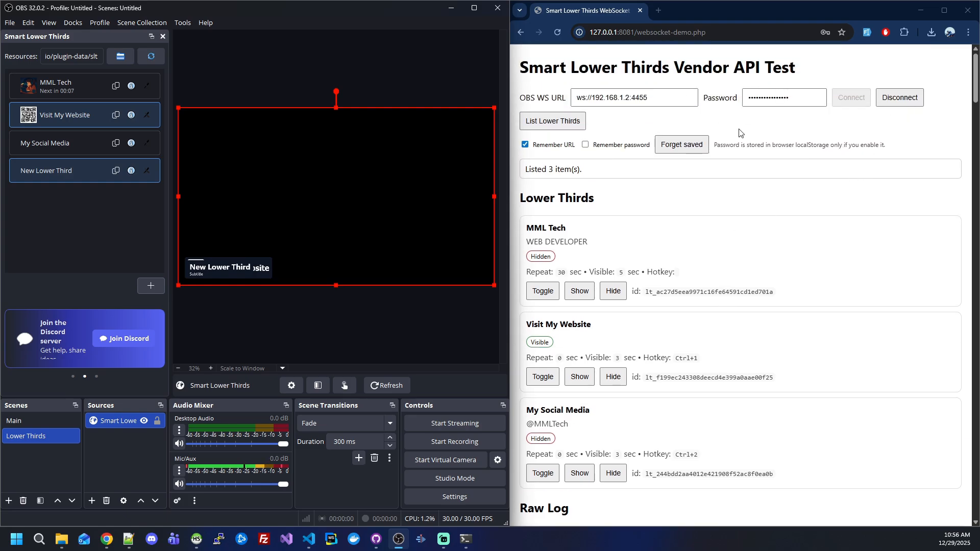
pyautogui.click(564, 126)
pyautogui.scroll(-5, 656, 271)
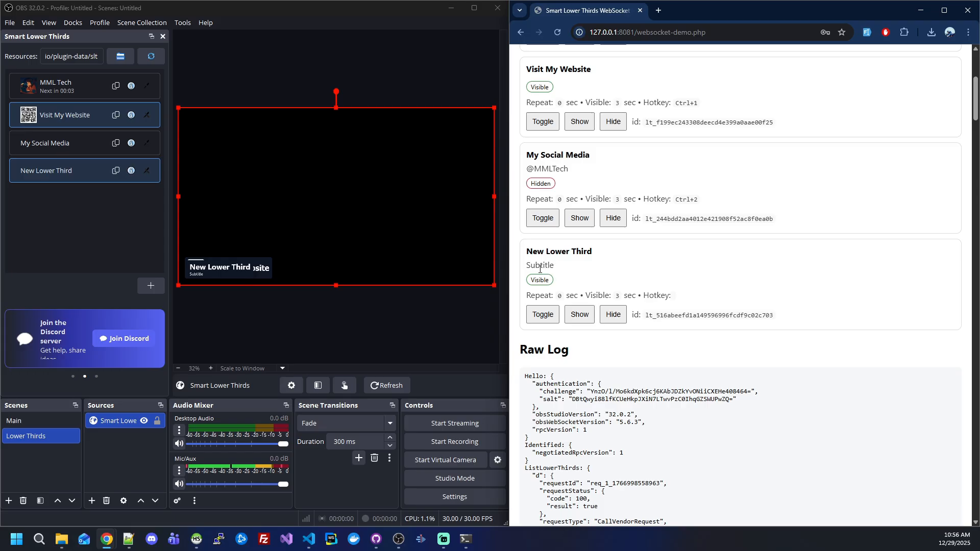
pyautogui.scroll(2, 667, 251)
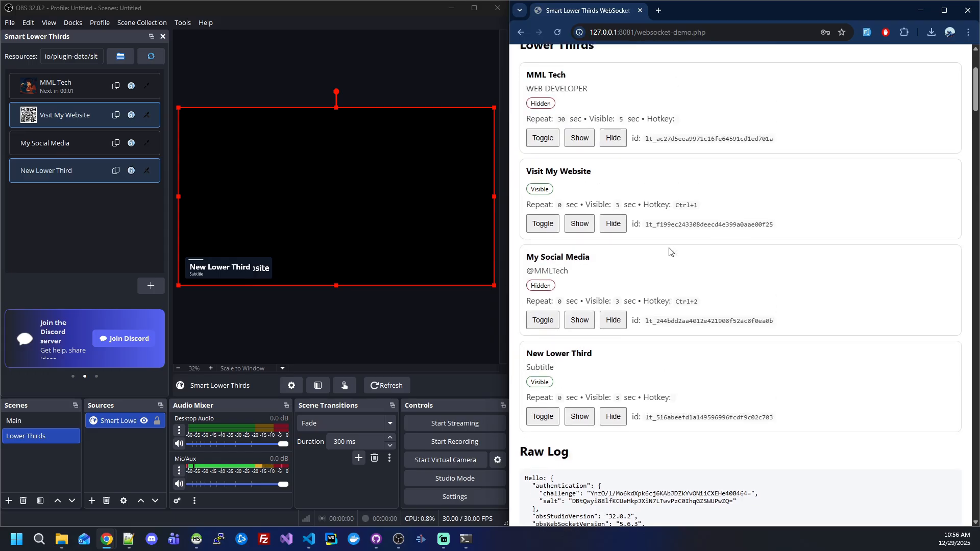
# - Hide the Visit My Website lower third from the test page and look through the Raw Log
pyautogui.click(614, 224)
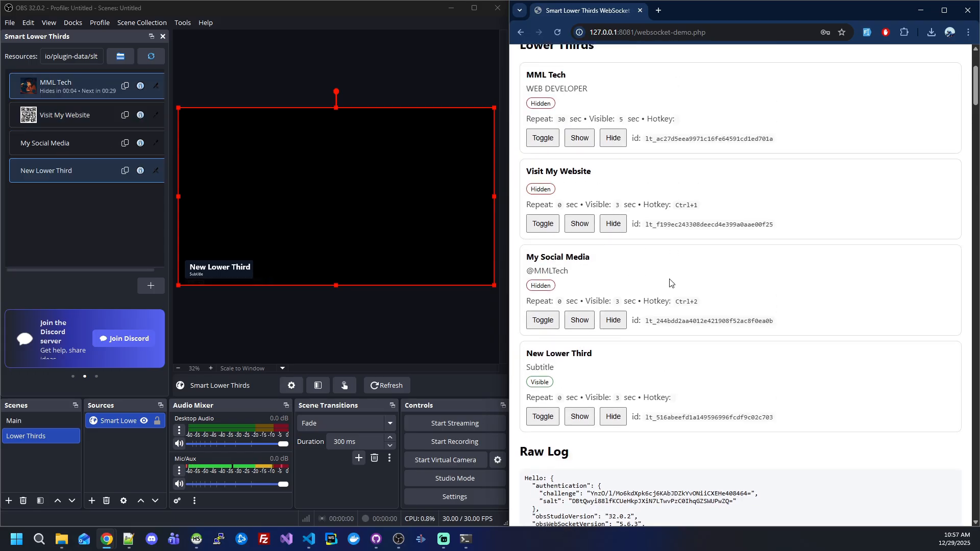
pyautogui.scroll(-6, 669, 284)
pyautogui.scroll(-6, 670, 283)
pyautogui.scroll(12, 670, 283)
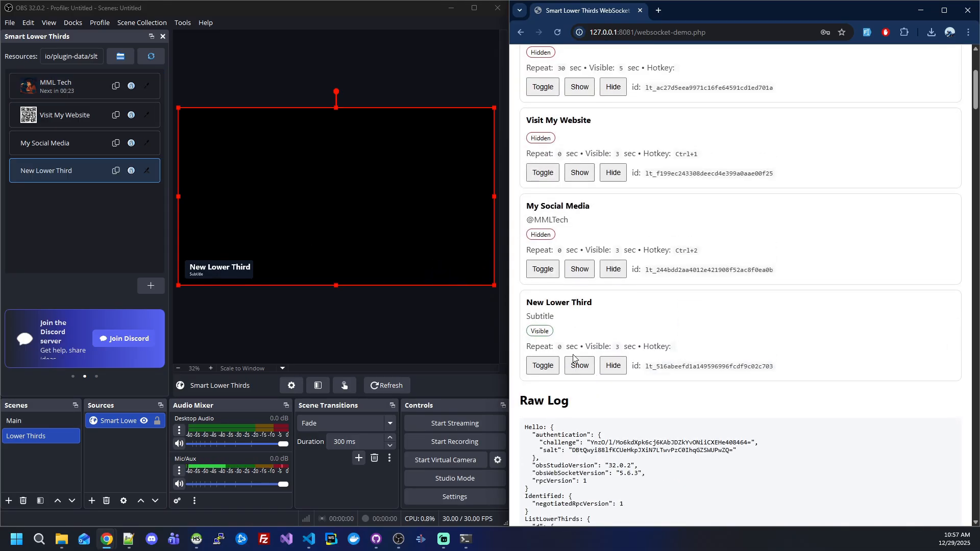
# - Toggle New Lower Third off and on twice from the test page, leaving it visible in the OBS preview
pyautogui.click(546, 367)
pyautogui.click(546, 367)
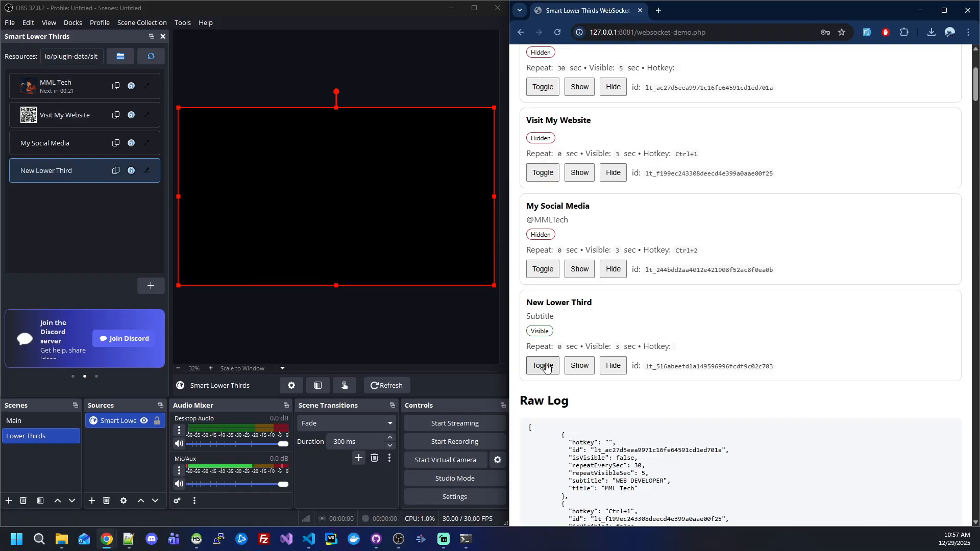
pyautogui.click(546, 367)
pyautogui.click(546, 367)
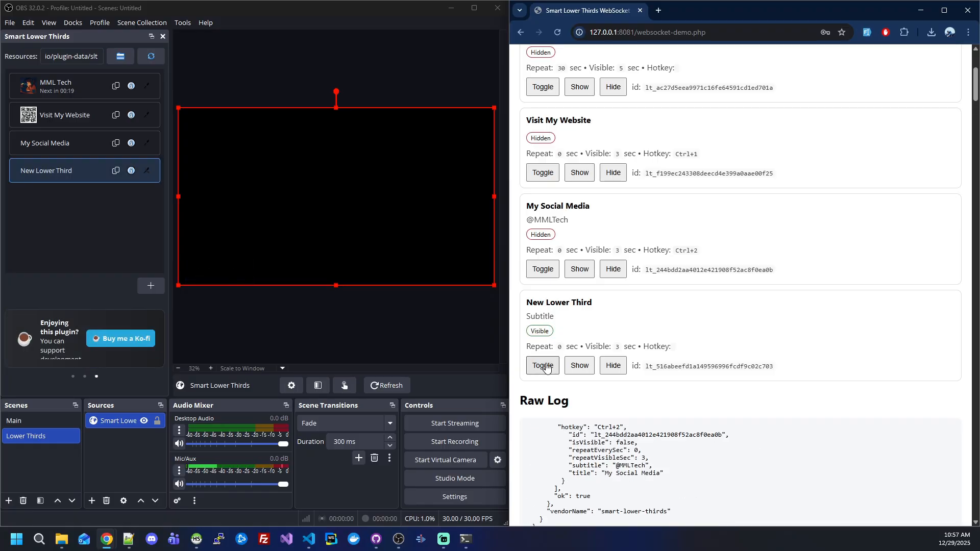
pyautogui.scroll(4, 738, 320)
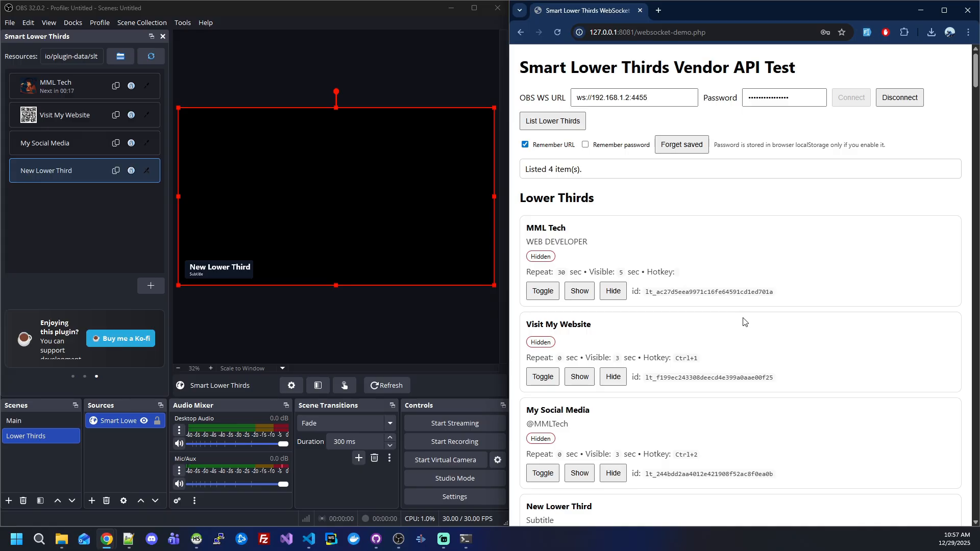